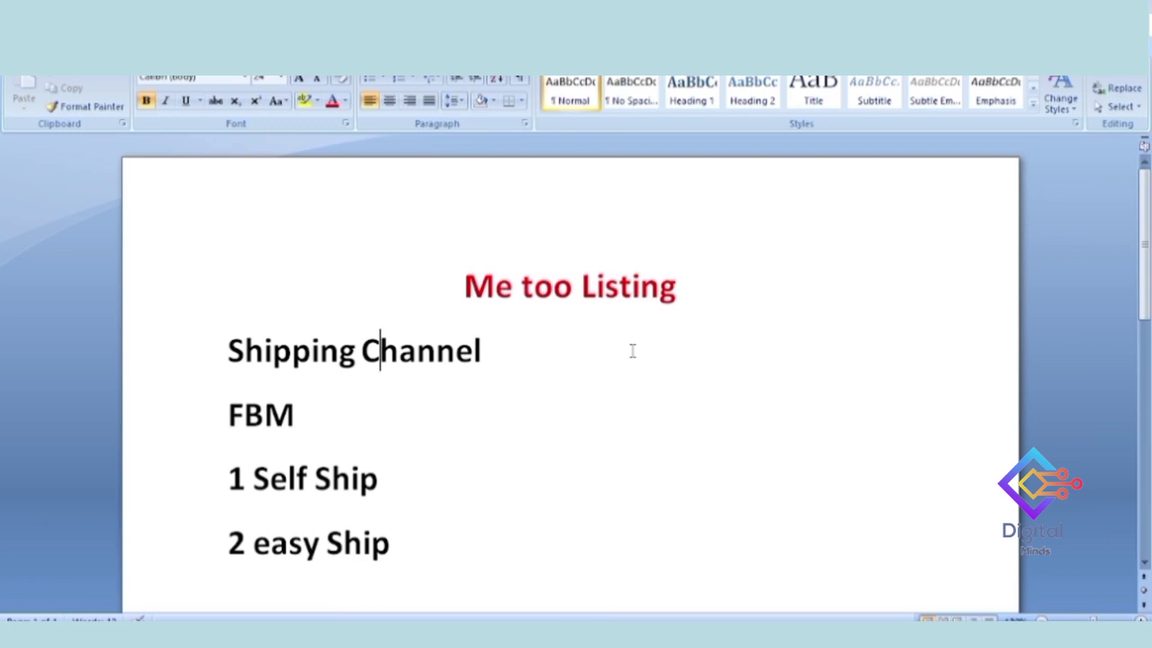
- Capitalize the first letter of "easy" in the "2 easy Ship" line of the document
{"action": "left_click", "coordinate": [275, 548]}
{"action": "key", "text": "BackSpace"}
{"action": "type", "text": "E"}
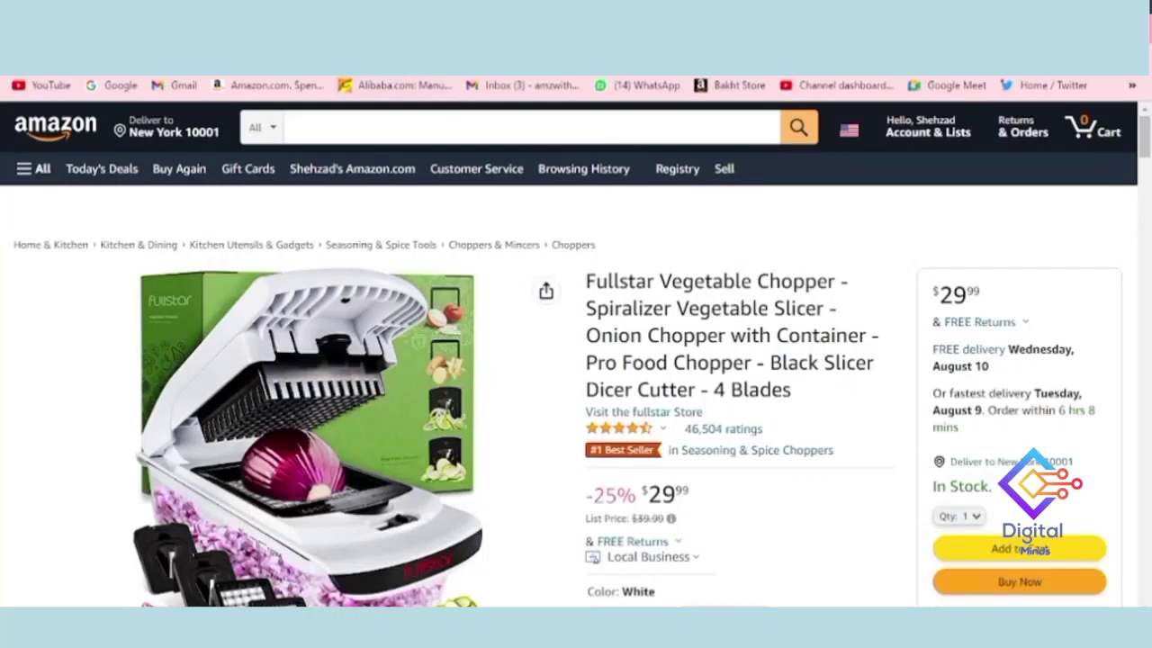
- Copy the Fullstar vegetable chopper's ASIN from its Amazon page address and search for B0764HS4SL in Seller Central's product-adding catalogue
{"action": "right_click", "coordinate": [560, 56]}
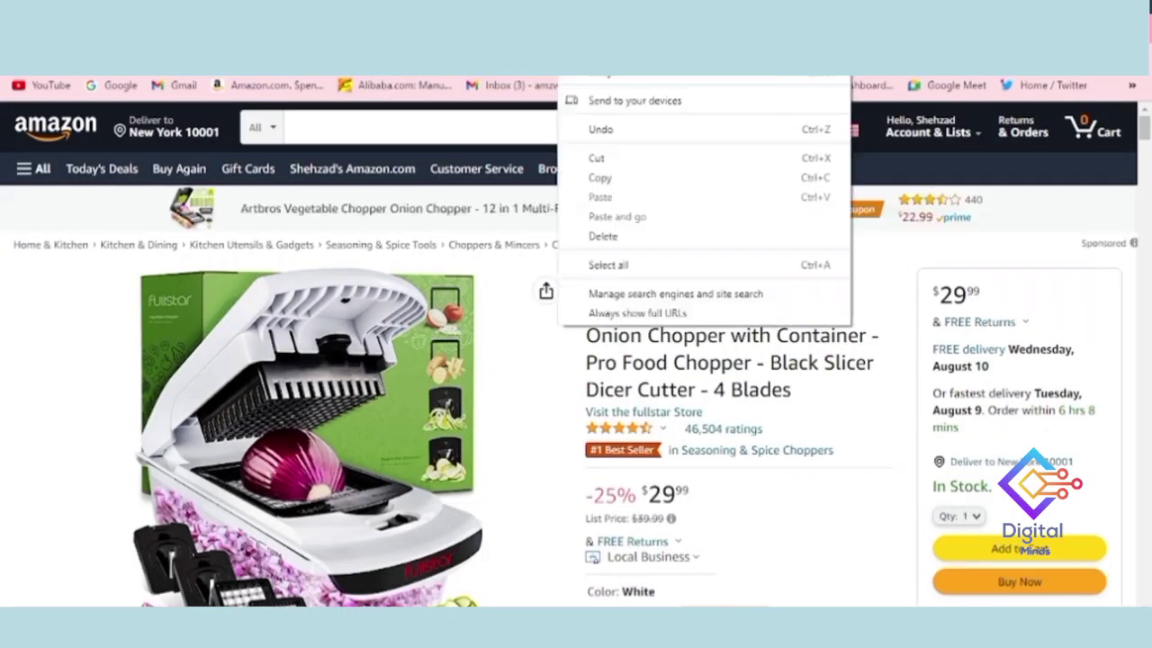
{"action": "left_click", "coordinate": [598, 177]}
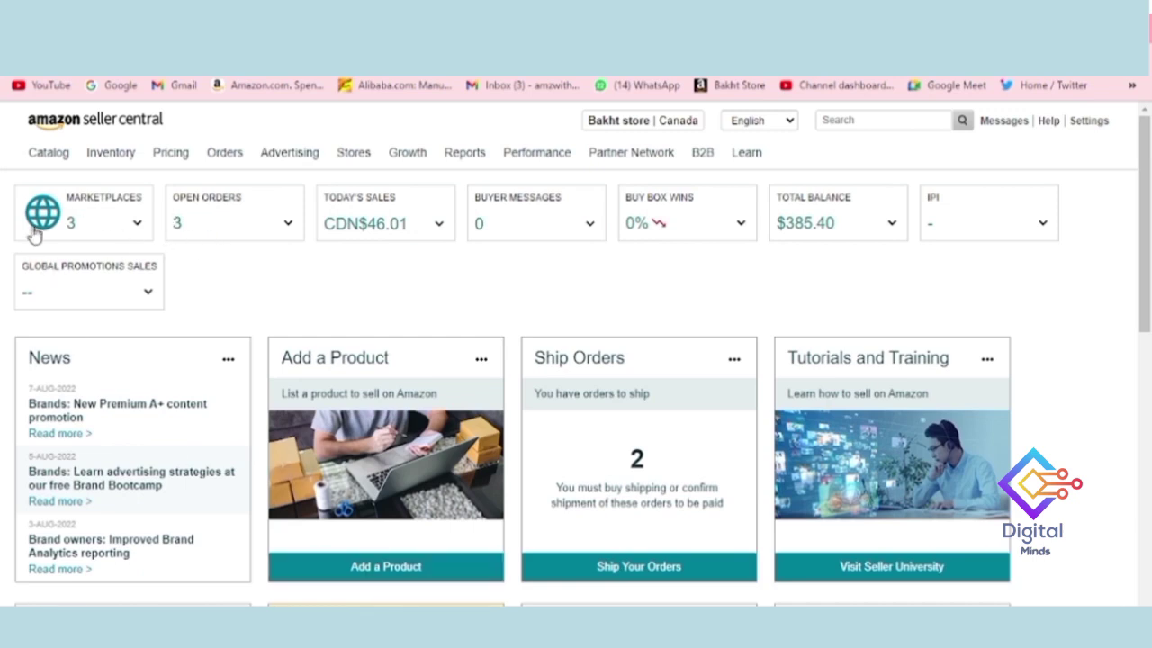
{"action": "mouse_move", "coordinate": [47, 159]}
{"action": "left_click", "coordinate": [65, 189]}
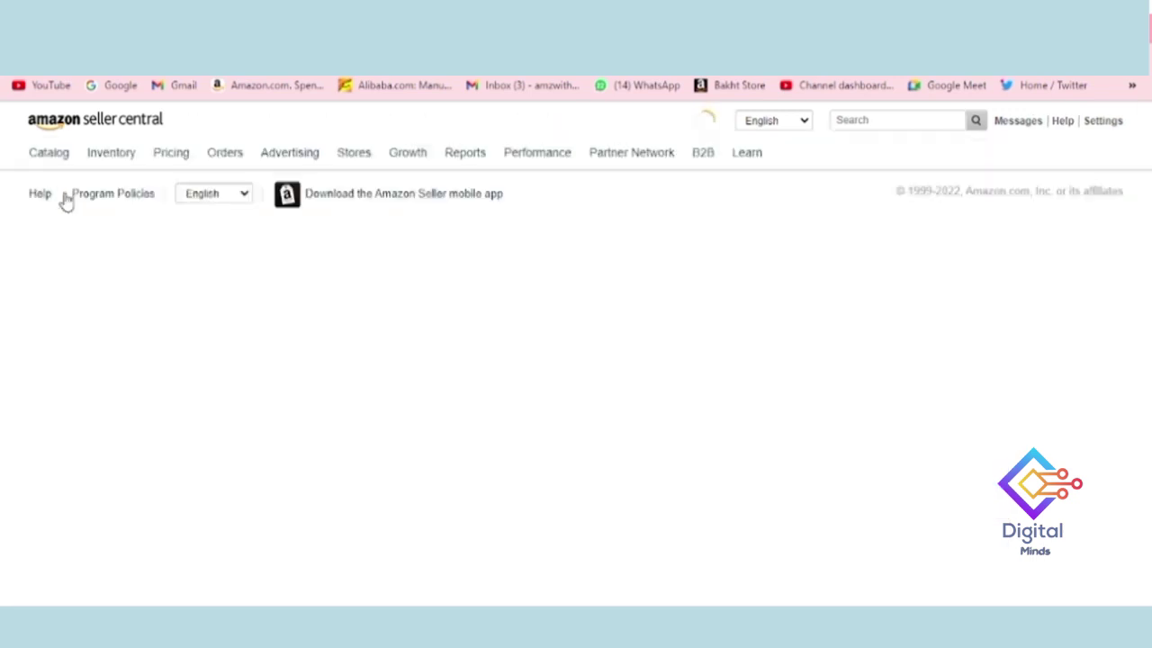
{"action": "left_click", "coordinate": [415, 462]}
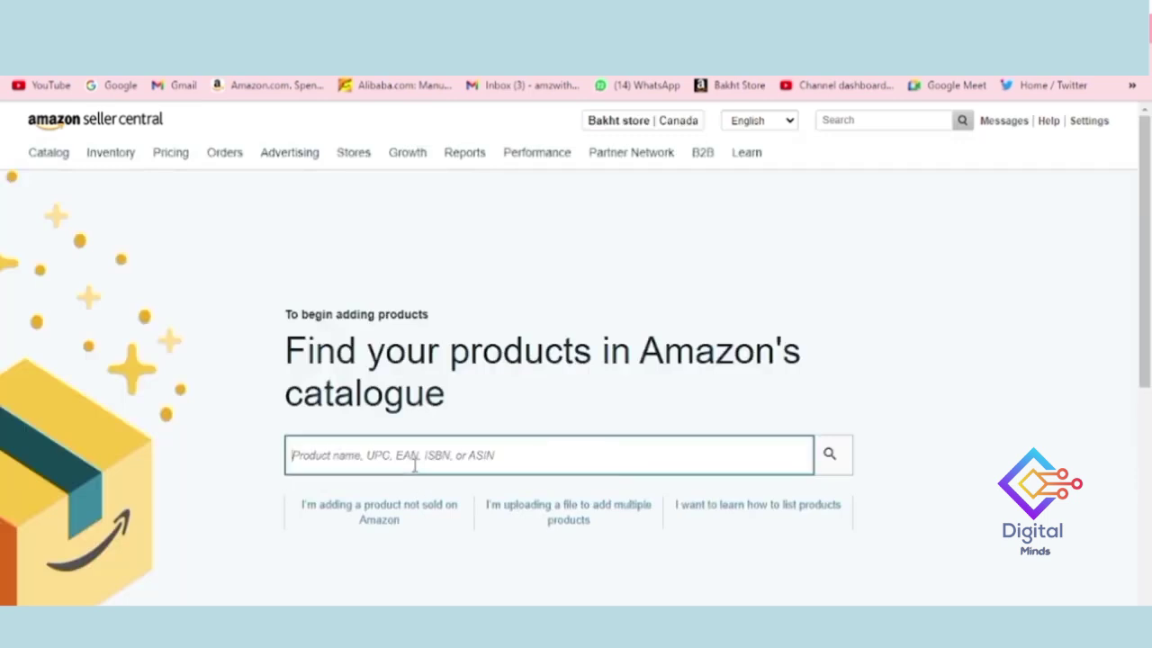
{"action": "key", "text": "ctrl+v"}
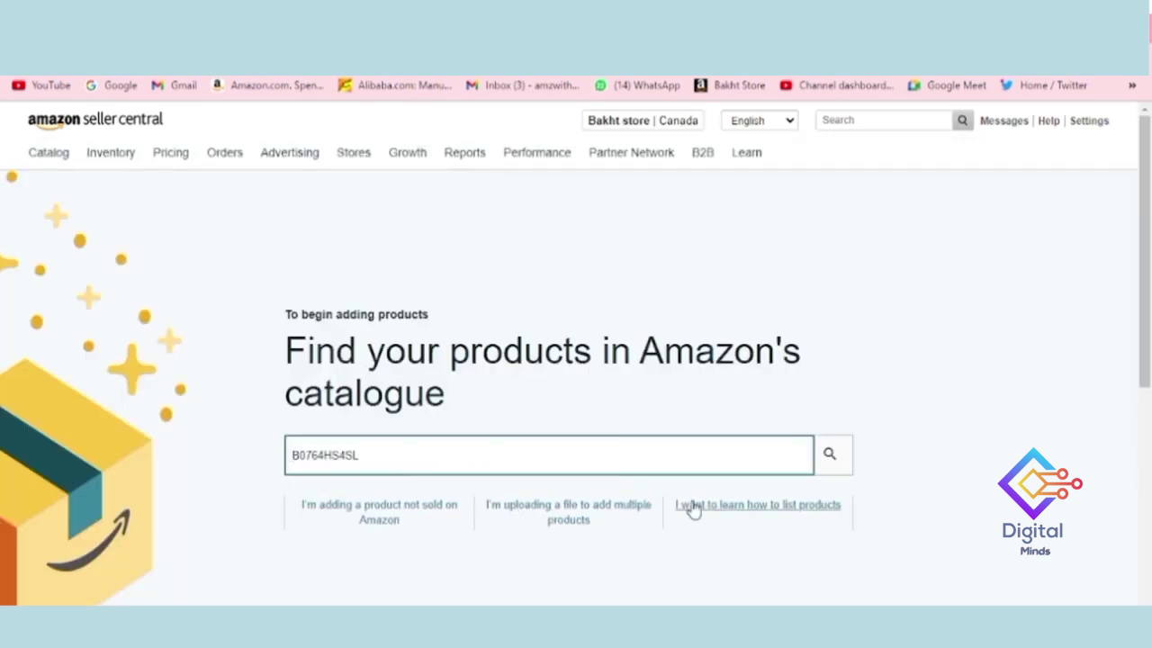
{"action": "key", "text": "Return"}
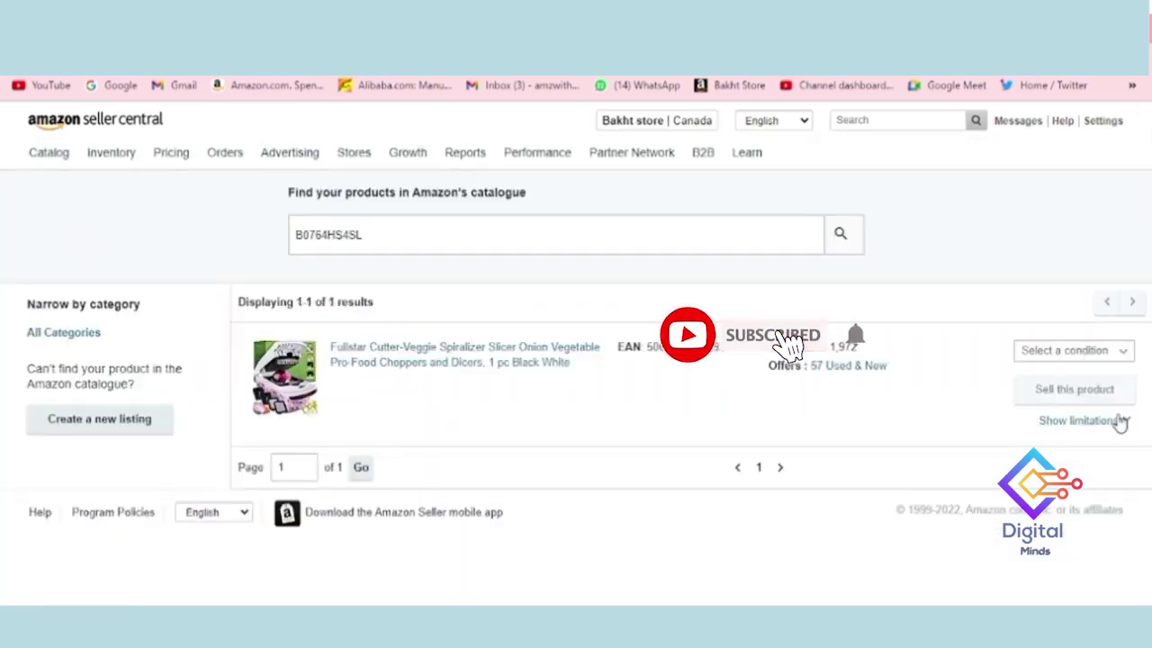
- Set the Fullstar cutter's condition to New and start selling this product
{"action": "left_click", "coordinate": [1076, 350]}
{"action": "left_click", "coordinate": [1053, 382]}
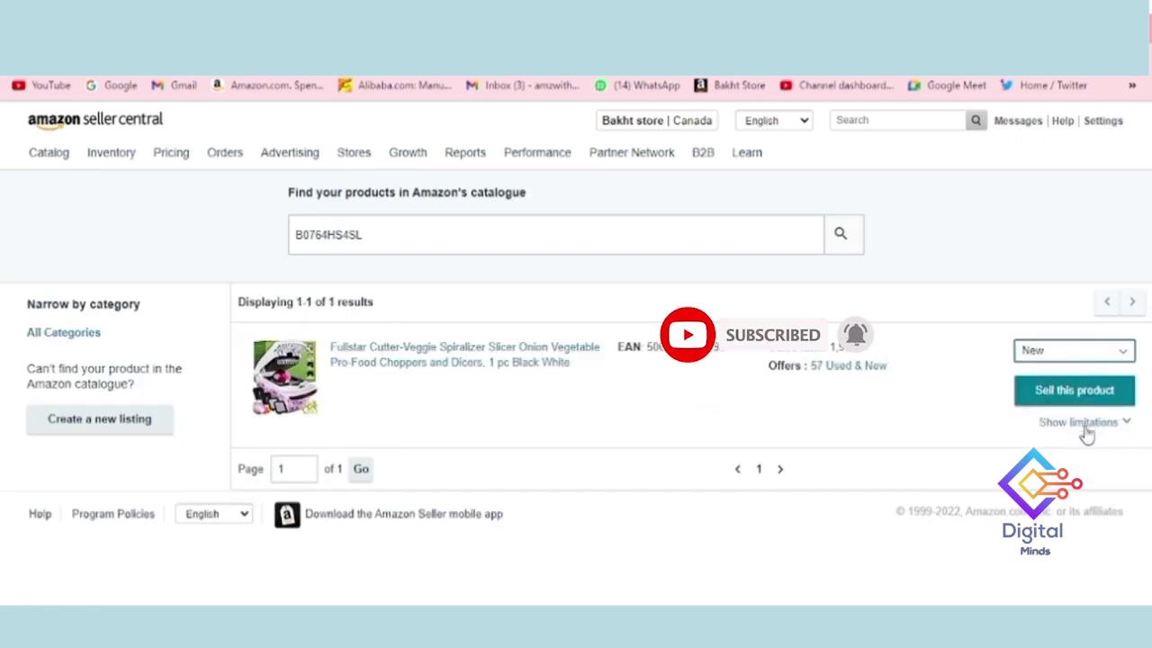
{"action": "left_click", "coordinate": [1077, 394]}
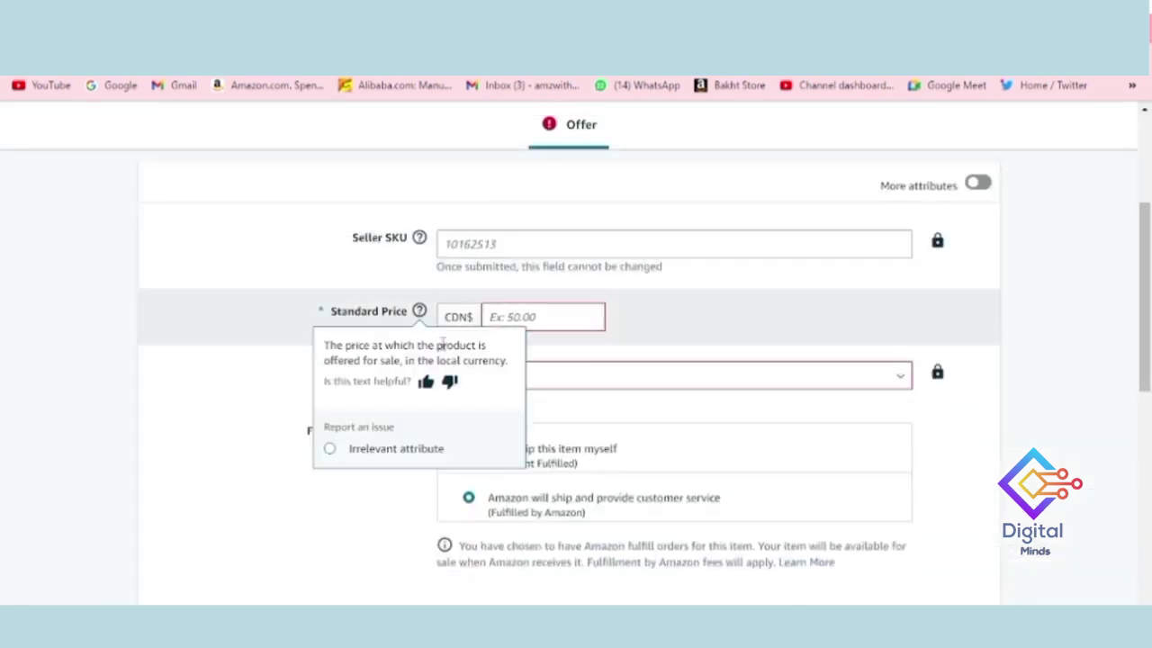
- Try the merchant-fulfilled option on the offer form, then switch the fulfilment channel back to Fulfilled by Amazon
{"action": "scroll", "coordinate": [373, 347], "scroll_direction": "down", "scroll_amount": 1}
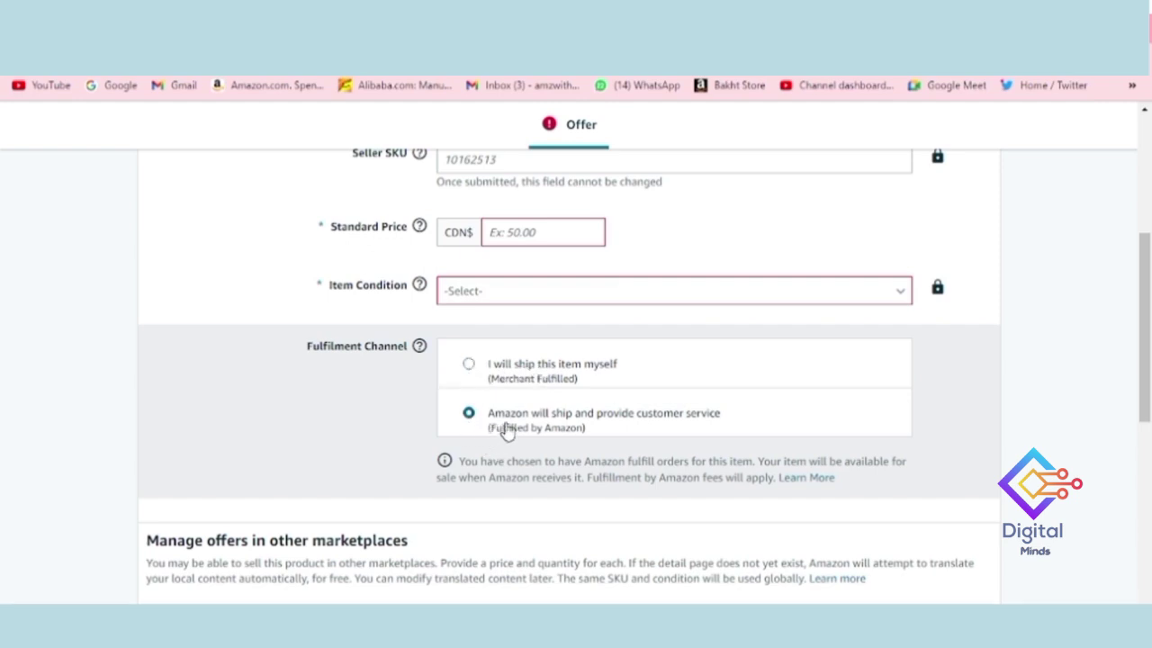
{"action": "scroll", "coordinate": [504, 430], "scroll_direction": "up", "scroll_amount": 2}
{"action": "scroll", "coordinate": [513, 468], "scroll_direction": "down", "scroll_amount": 1}
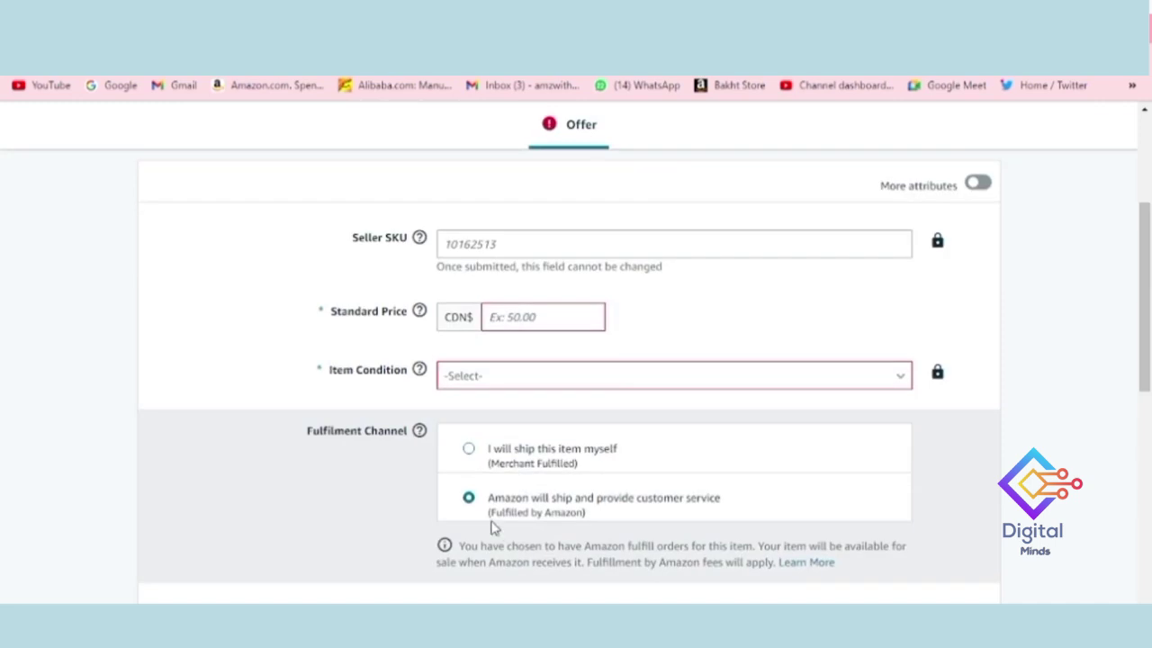
{"action": "left_click", "coordinate": [469, 450]}
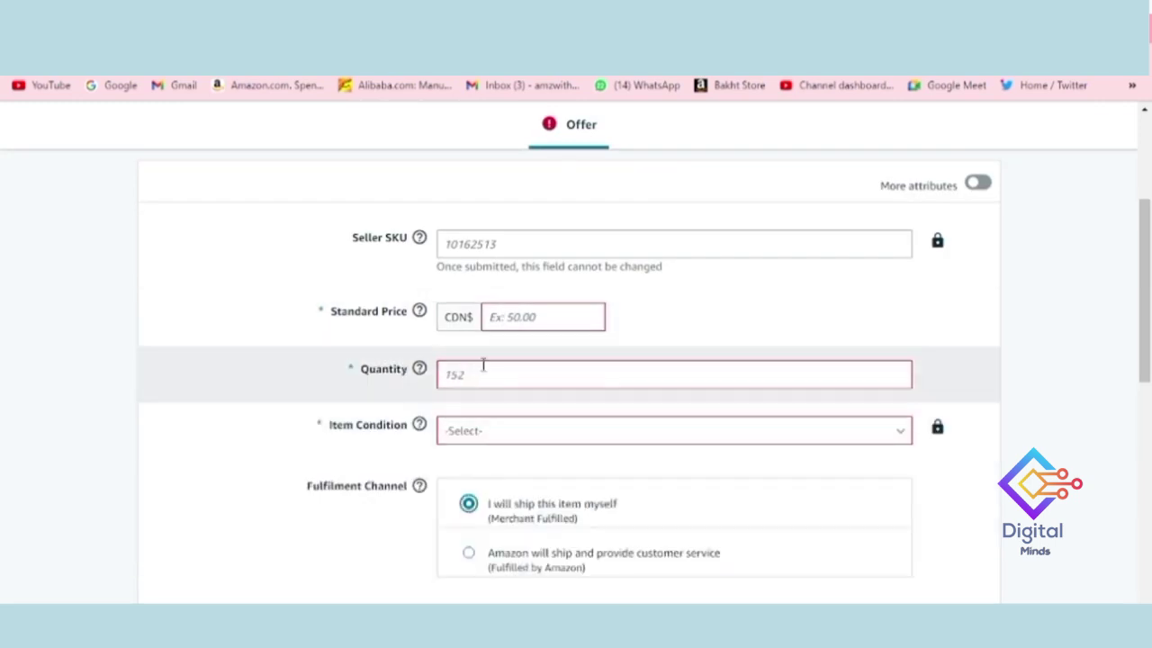
{"action": "scroll", "coordinate": [474, 376], "scroll_direction": "down", "scroll_amount": 2}
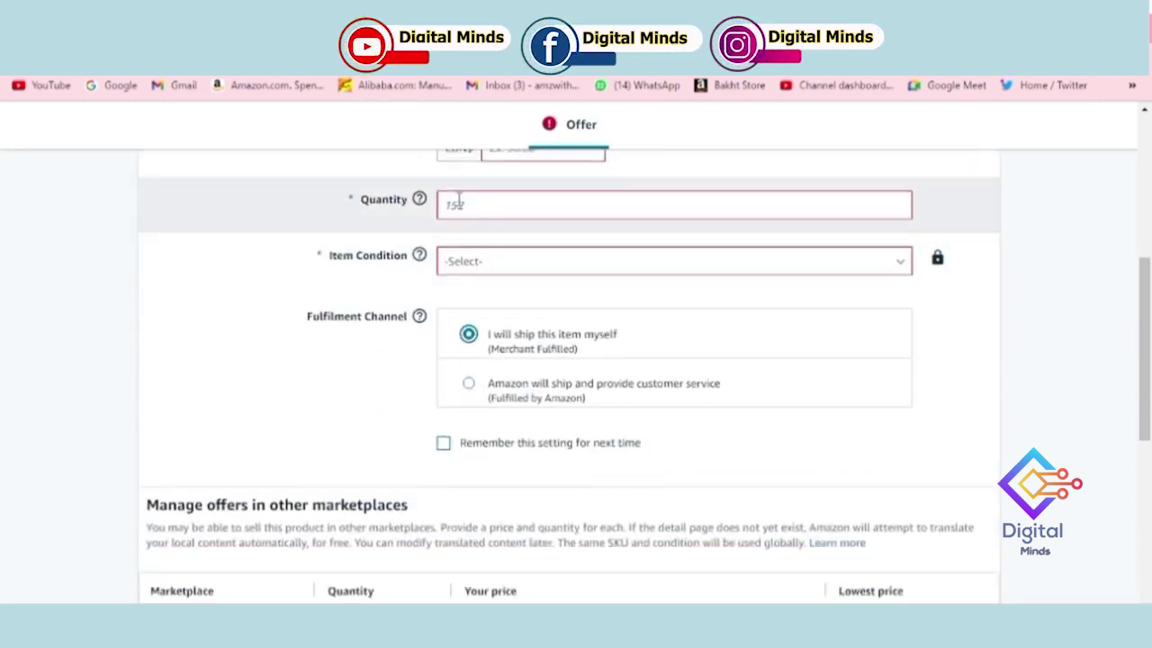
{"action": "left_click", "coordinate": [469, 385]}
{"action": "scroll", "coordinate": [477, 369], "scroll_direction": "up", "scroll_amount": 2}
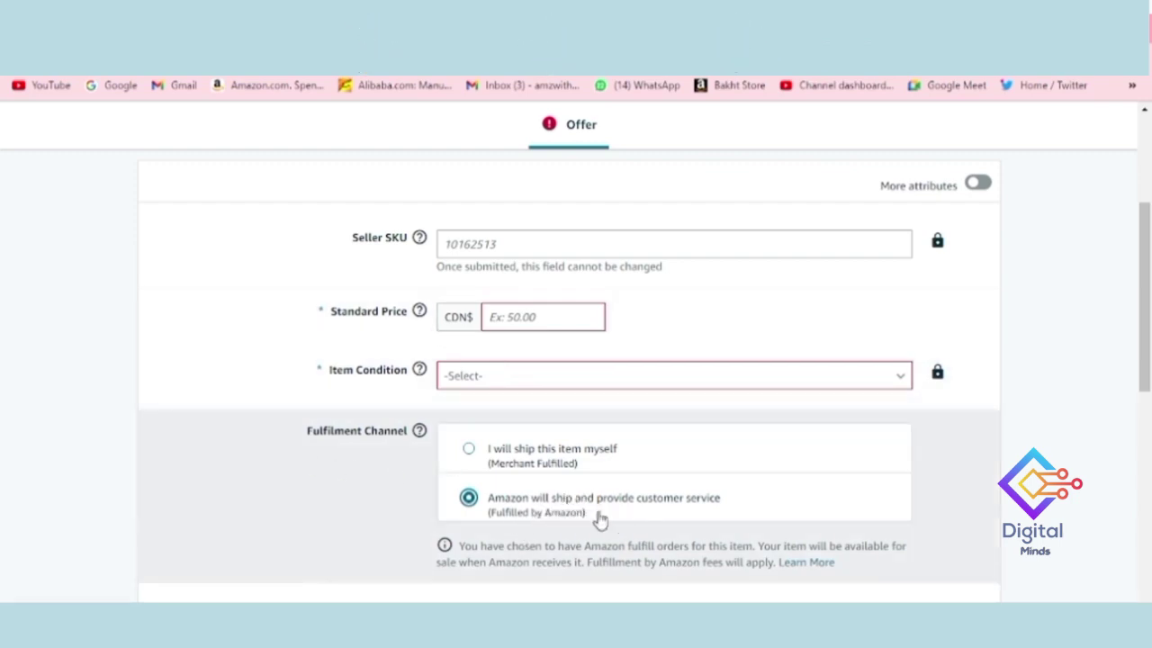
- Set the offer's fulfilment channel to "I will ship this item myself" (Merchant Fulfilled)
{"action": "left_click", "coordinate": [489, 455]}
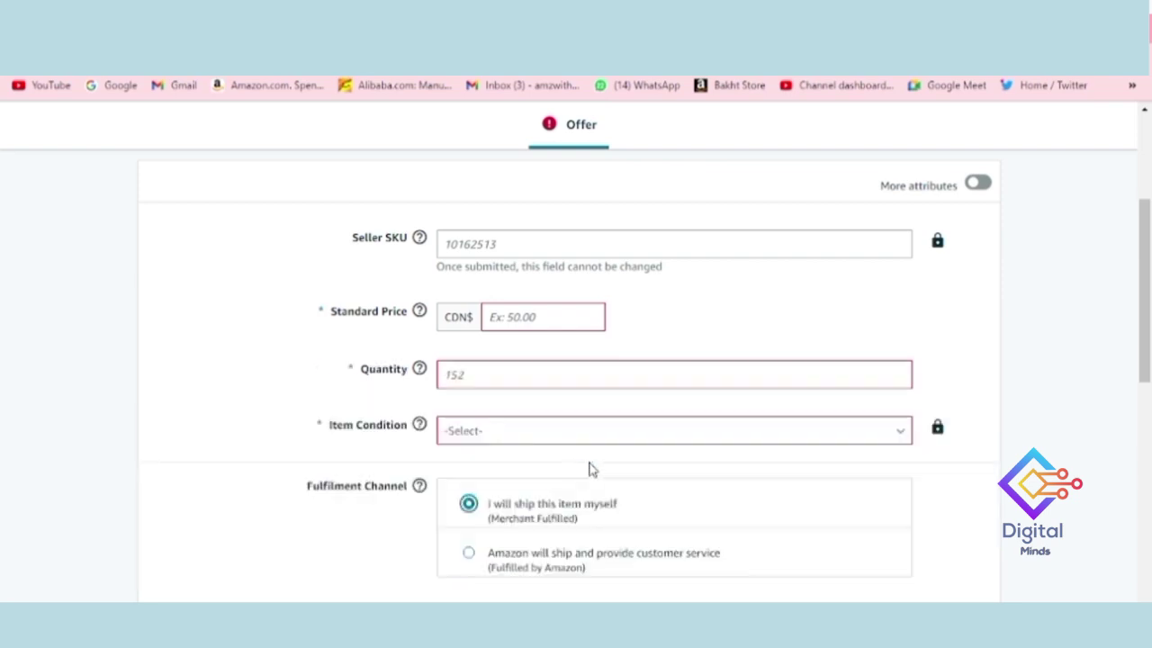
{"action": "scroll", "coordinate": [502, 501], "scroll_direction": "down", "scroll_amount": 1}
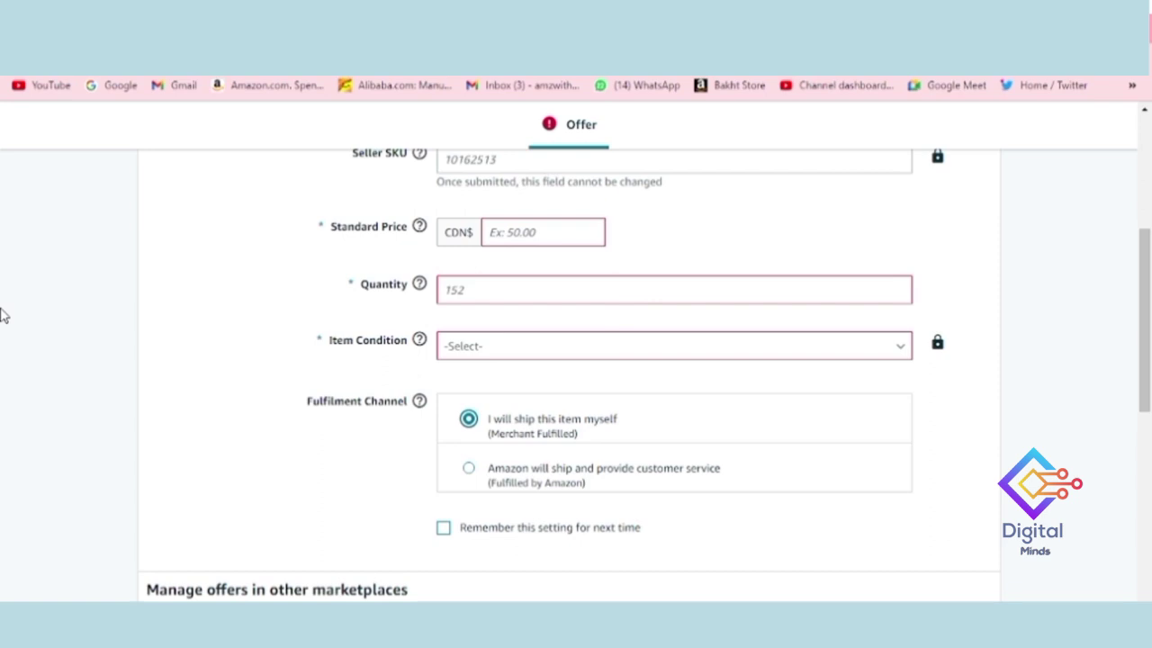
{"action": "scroll", "coordinate": [188, 496], "scroll_direction": "up", "scroll_amount": 4}
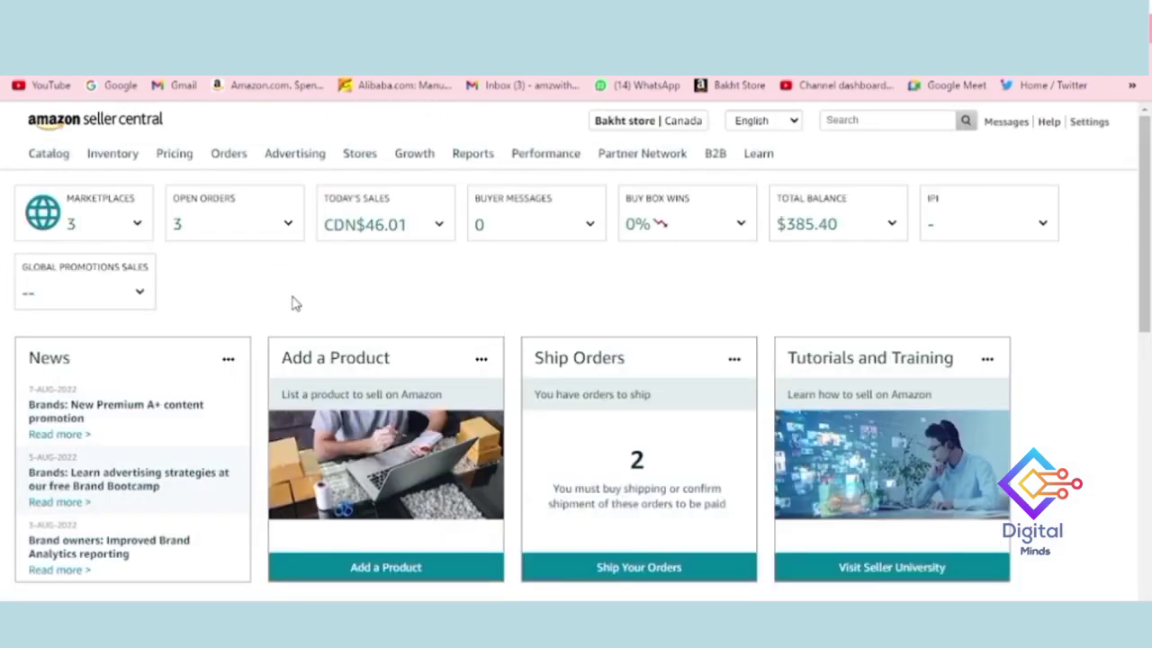
- Check the marketplaces covered by the United Arab Emirates seller account and look over its dashboard
{"action": "scroll", "coordinate": [347, 291], "scroll_direction": "down", "scroll_amount": 1}
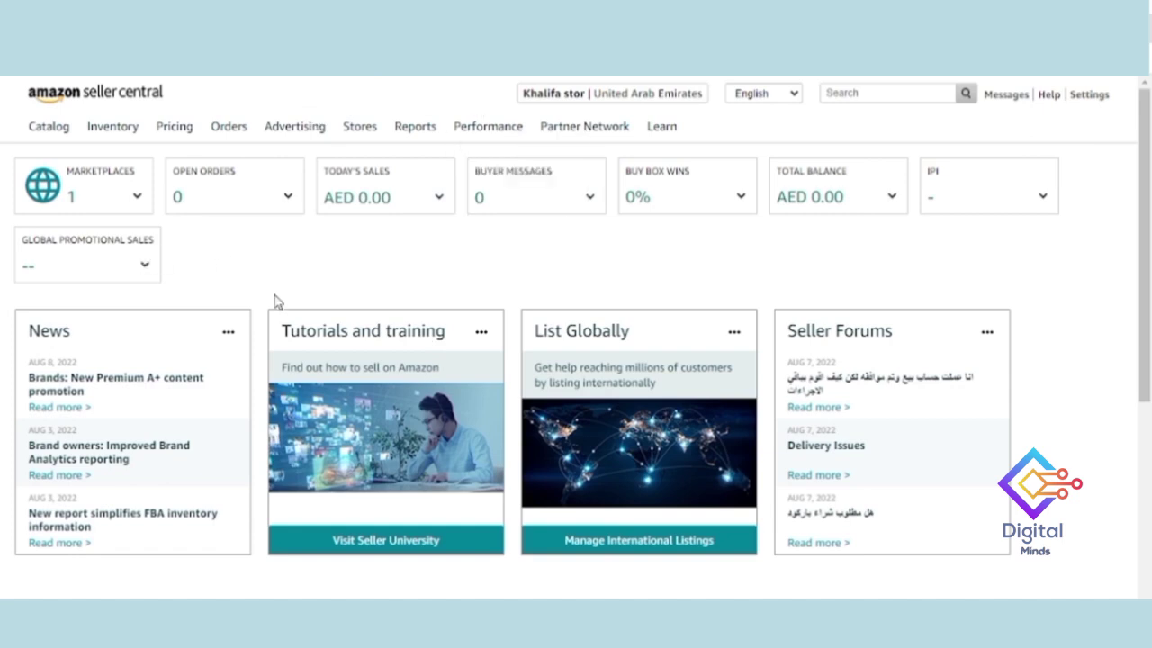
{"action": "left_click", "coordinate": [138, 200]}
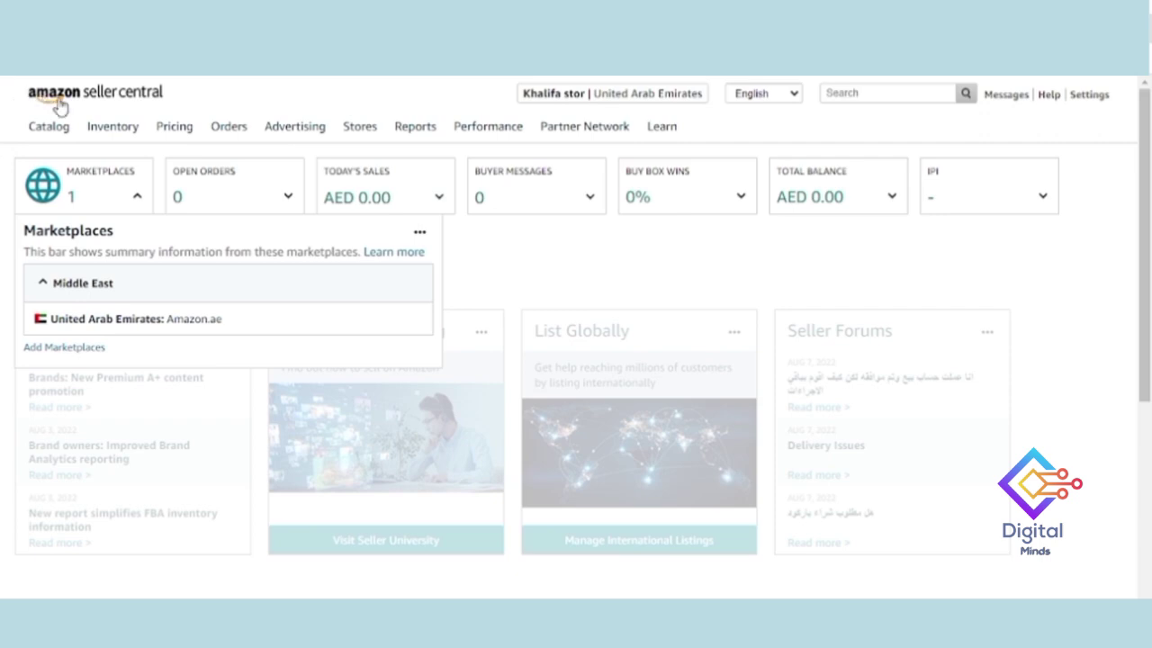
{"action": "scroll", "coordinate": [207, 252], "scroll_direction": "down", "scroll_amount": 4}
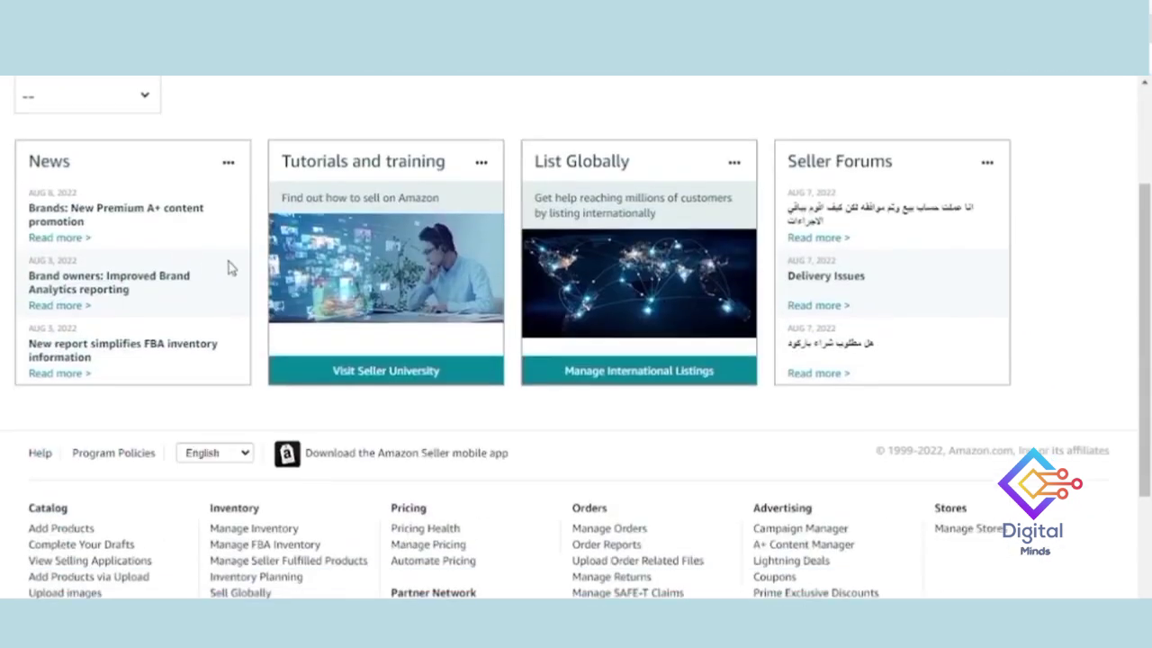
{"action": "scroll", "coordinate": [270, 257], "scroll_direction": "up", "scroll_amount": 2}
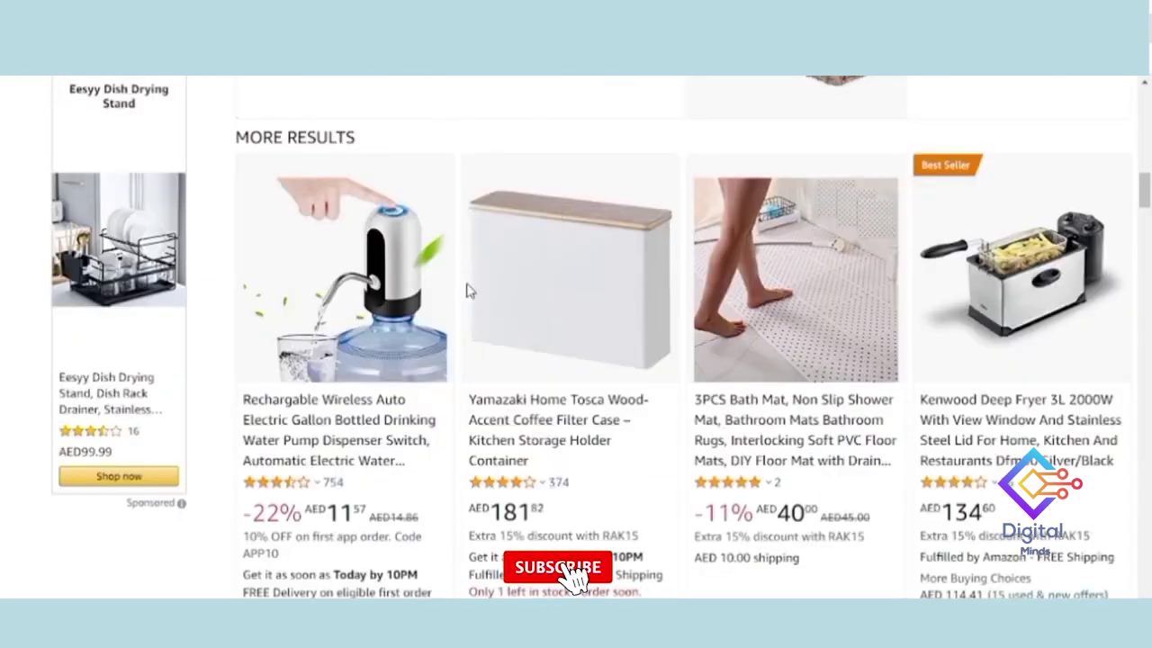
- Copy the ASIN of the SHOWAY food storage boxes from their Amazon.ae product page address
{"action": "scroll", "coordinate": [468, 288], "scroll_direction": "up", "scroll_amount": 1}
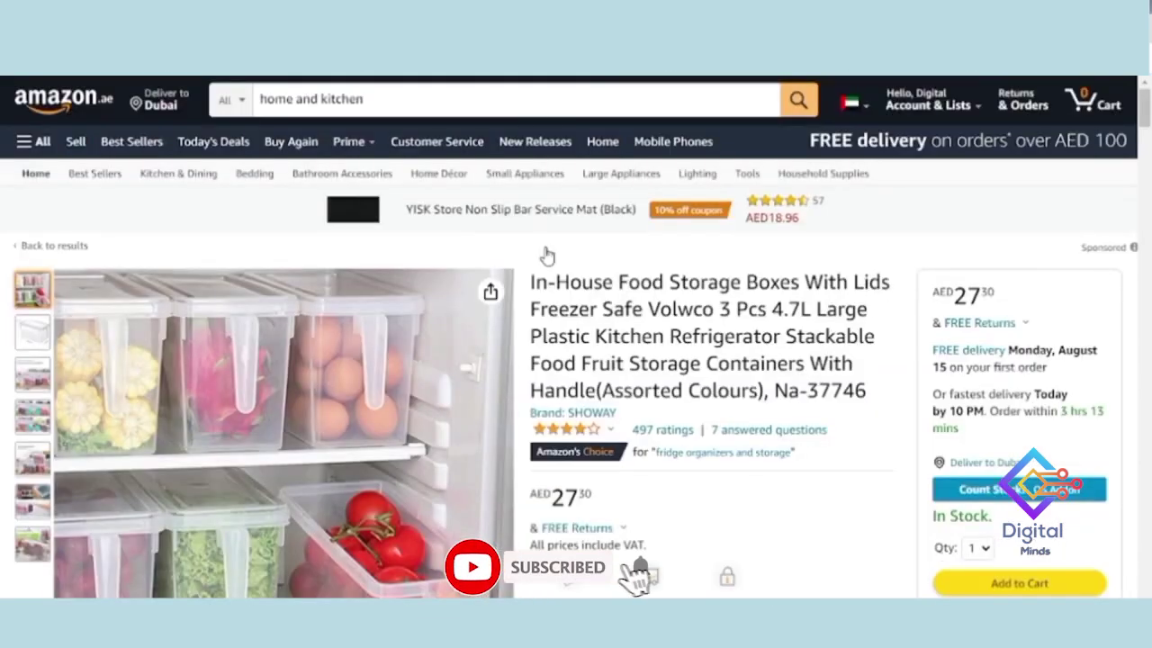
{"action": "right_click", "coordinate": [308, 63]}
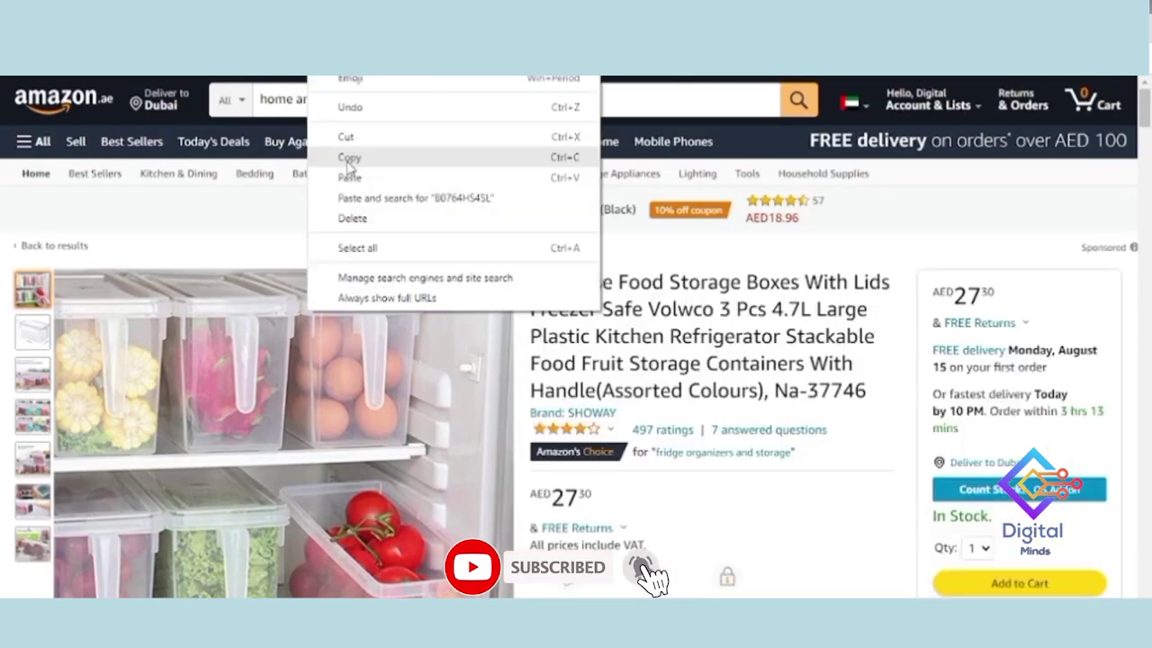
{"action": "left_click", "coordinate": [343, 154]}
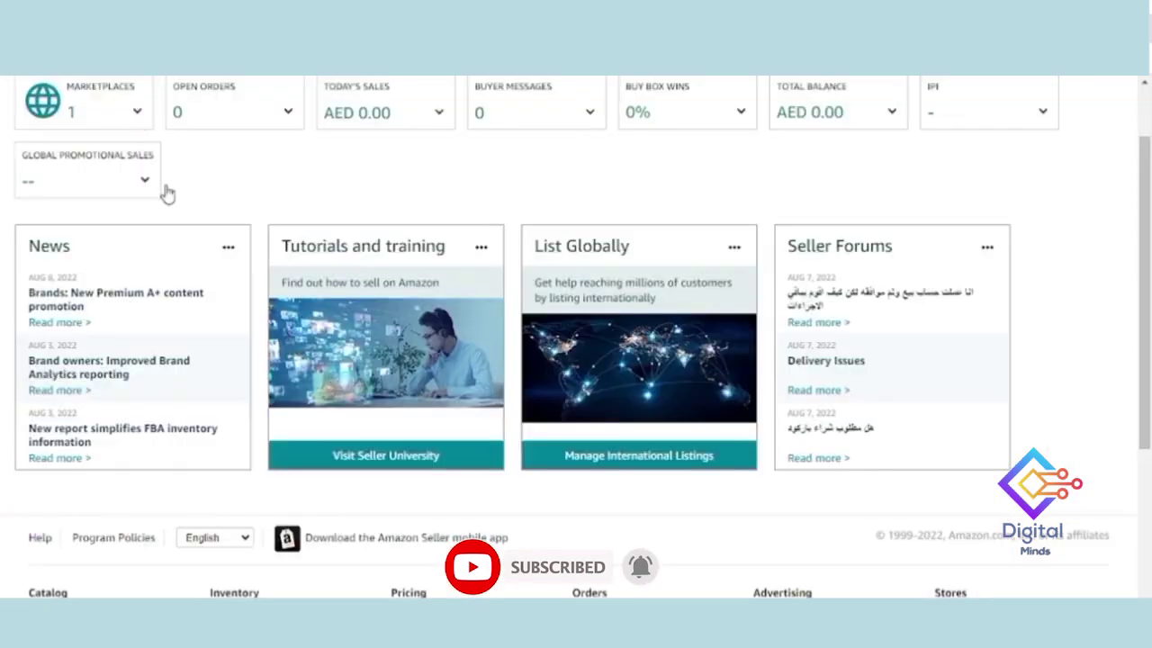
- Open product adding in the United Arab Emirates seller account and search the catalog for the copied ASIN
{"action": "scroll", "coordinate": [146, 270], "scroll_direction": "up", "scroll_amount": 1}
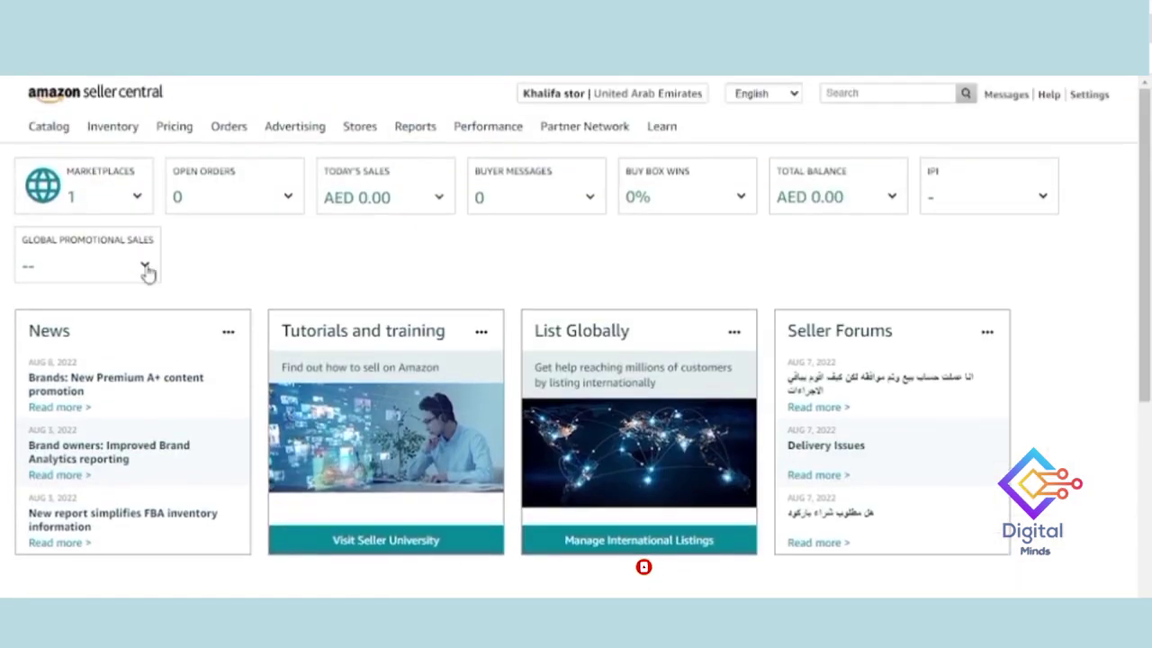
{"action": "mouse_move", "coordinate": [31, 135]}
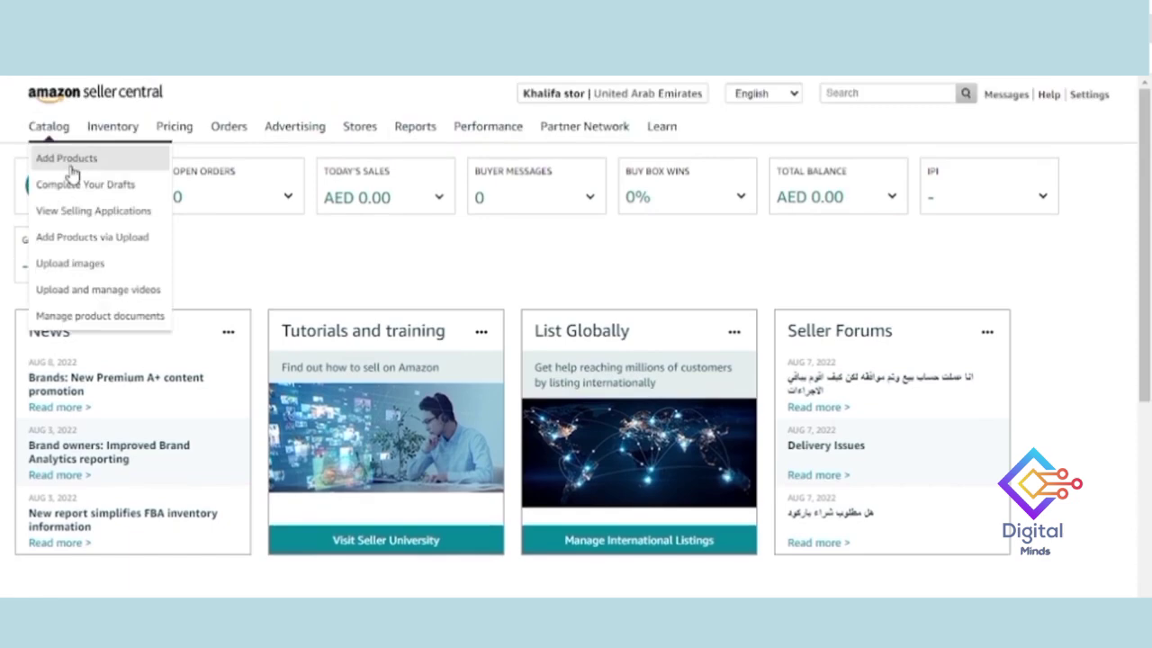
{"action": "left_click", "coordinate": [72, 167]}
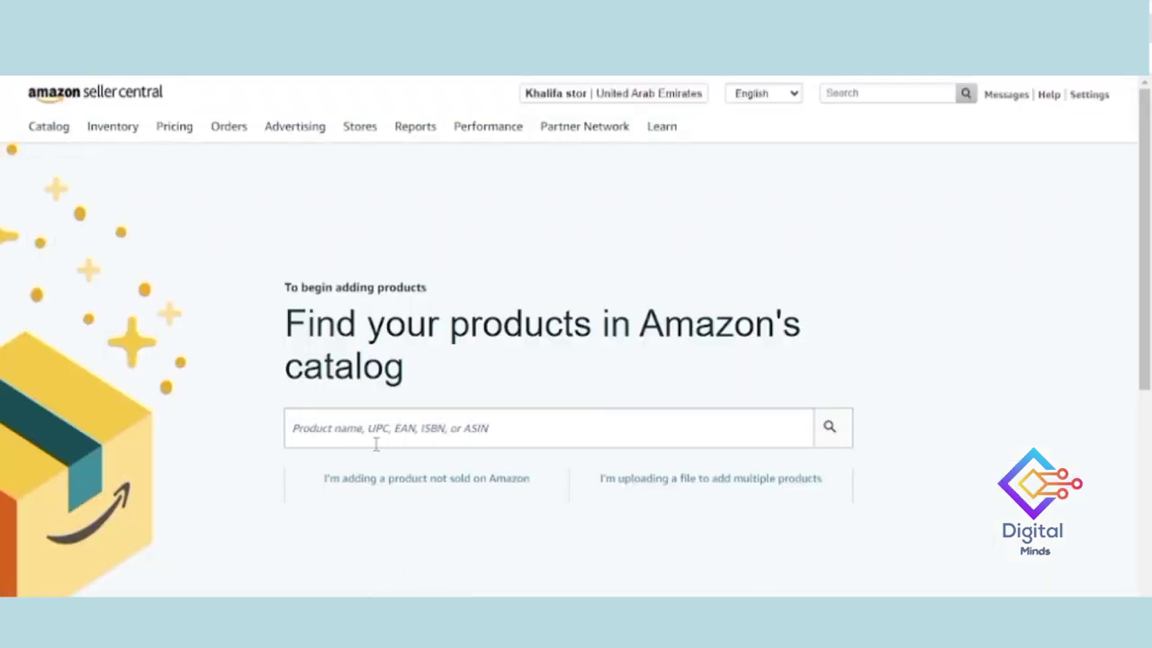
{"action": "left_click", "coordinate": [373, 428]}
{"action": "key", "text": "ctrl+v"}
{"action": "key", "text": "Return"}
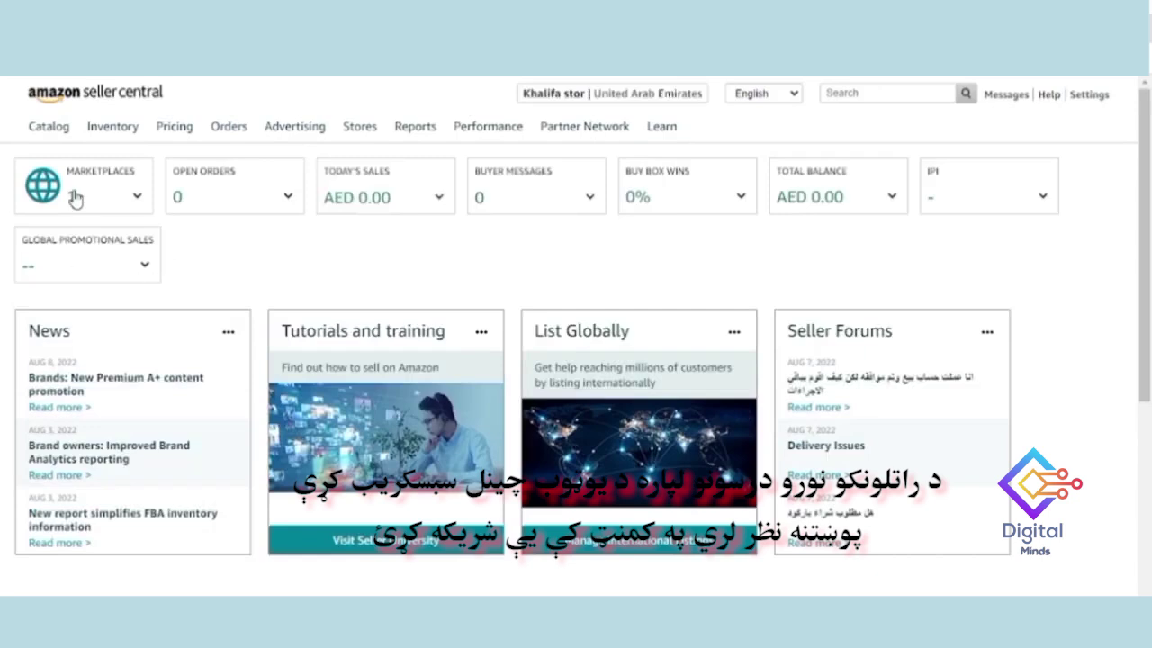
- Open product adding again in the United Arab Emirates account and search the catalog for ASIN B07N6PG1PS
{"action": "left_click", "coordinate": [70, 157]}
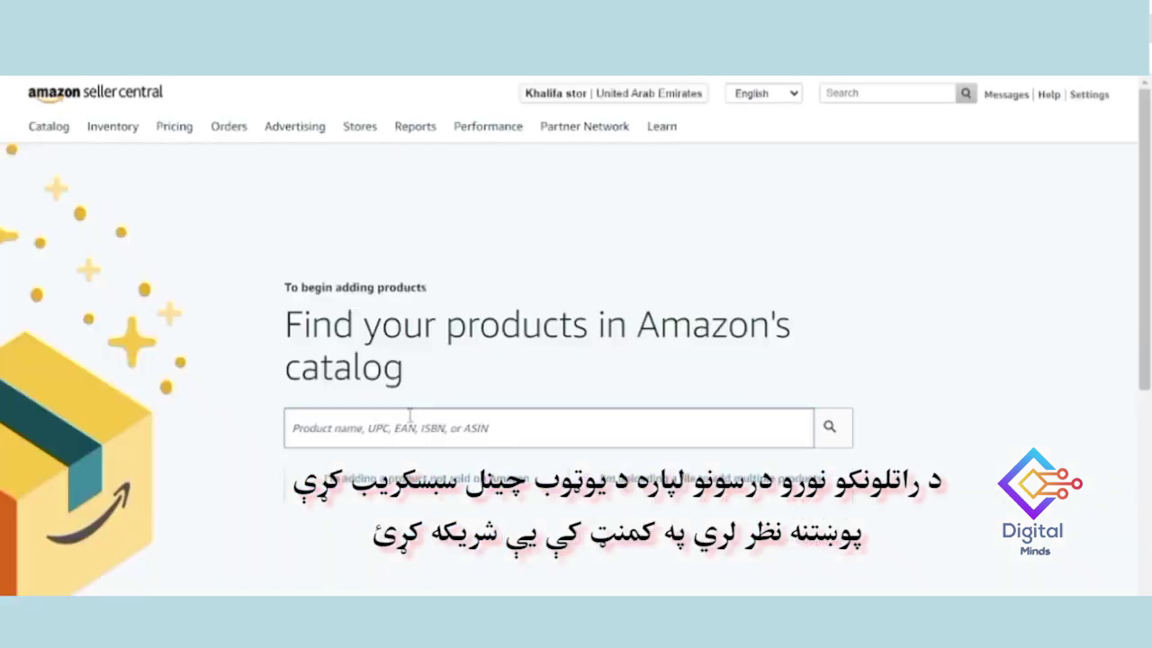
{"action": "left_click", "coordinate": [409, 427]}
{"action": "type", "text": "B07N6PG1PS"}
{"action": "left_click", "coordinate": [830, 428]}
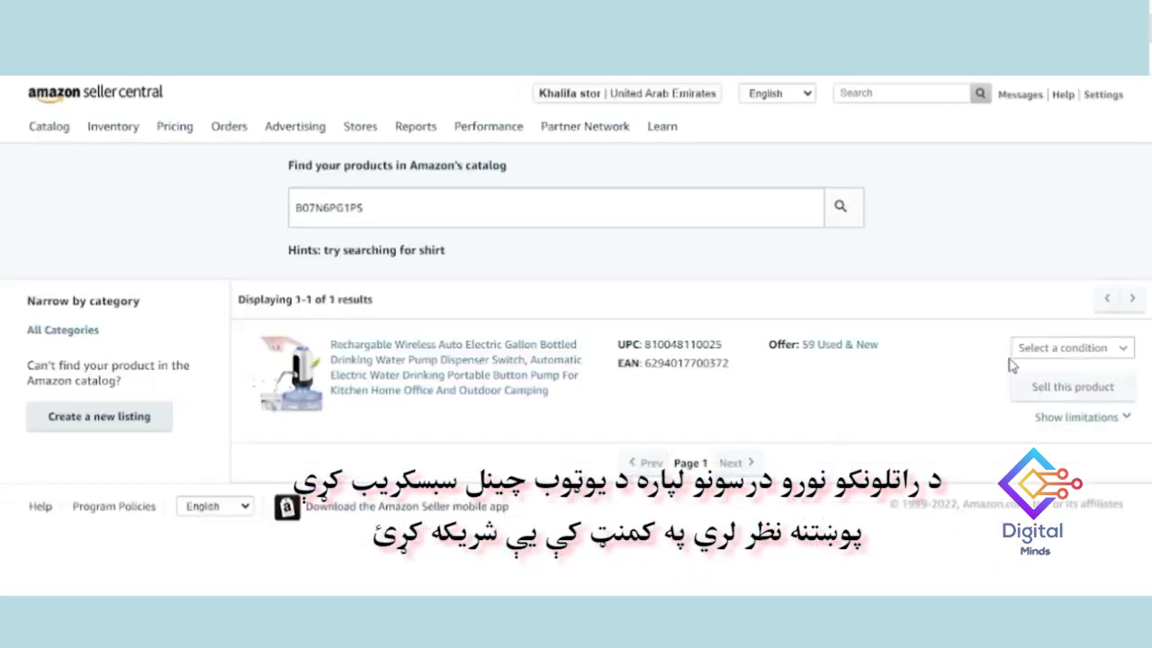
- Set the rechargeable water pump's condition to New, start selling this product and go through its offer page
{"action": "left_click", "coordinate": [1044, 350]}
{"action": "left_click", "coordinate": [1031, 380]}
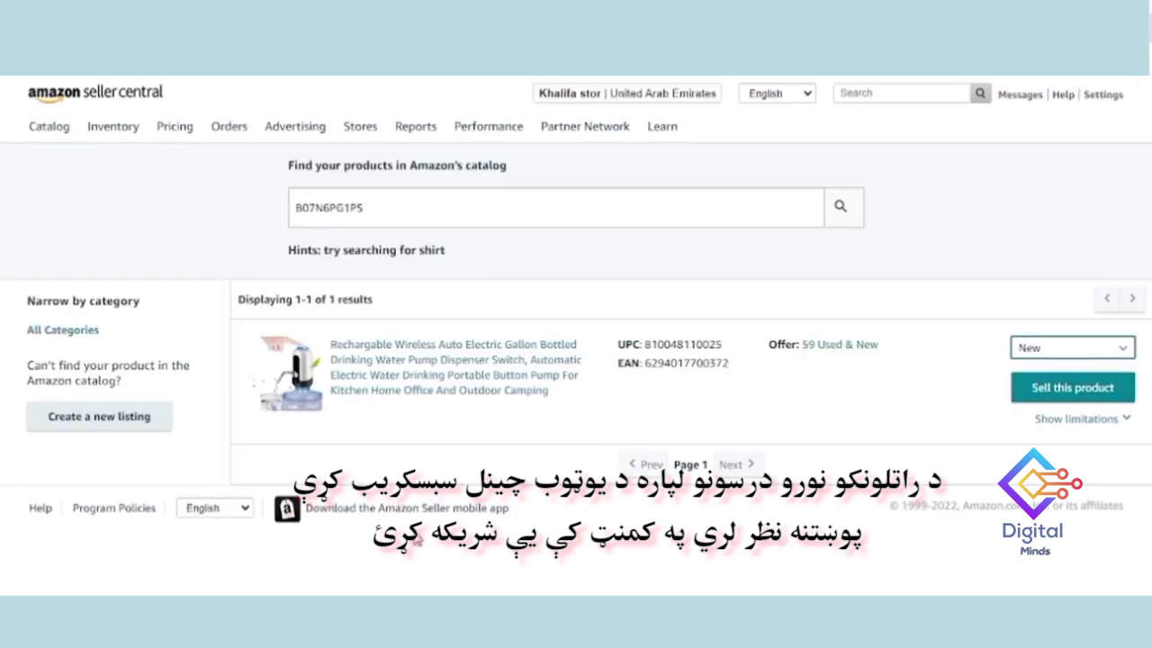
{"action": "left_click", "coordinate": [1097, 393]}
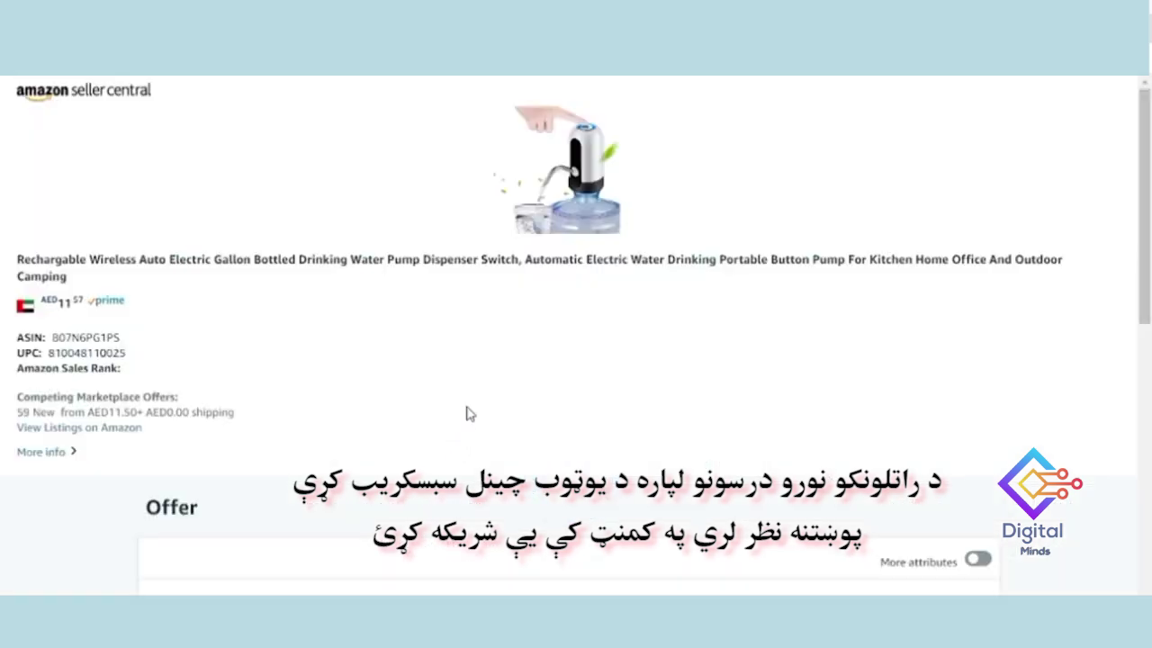
{"action": "scroll", "coordinate": [484, 391], "scroll_direction": "down", "scroll_amount": 5}
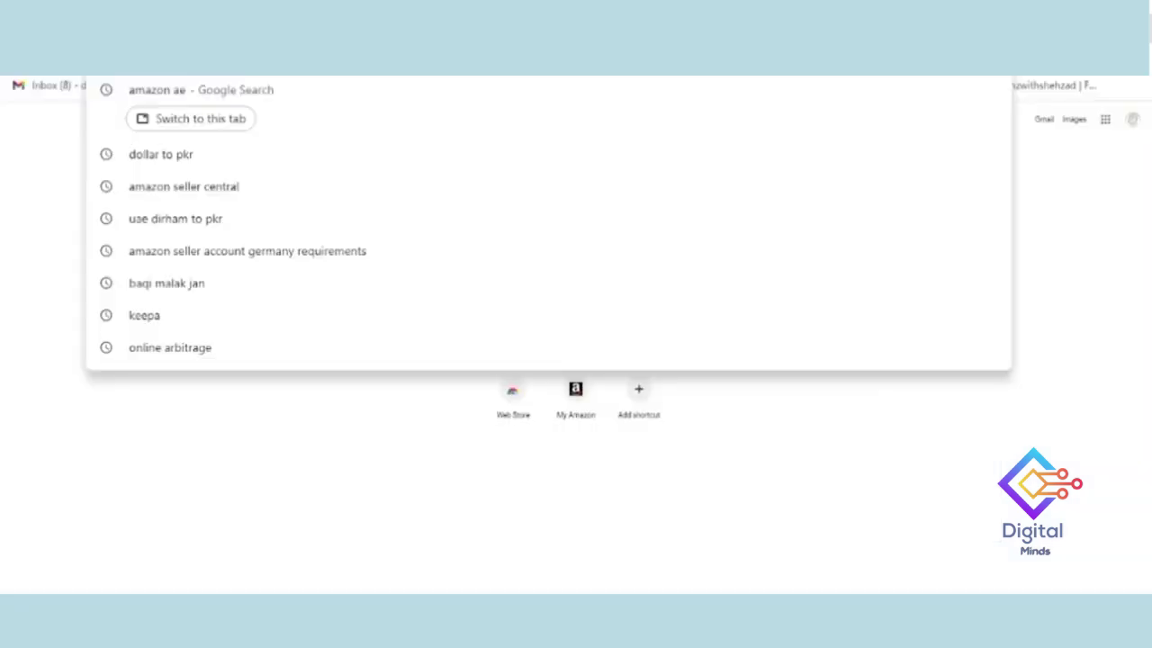
- Search Google for "amazon car" from a new browser tab
{"action": "type", "text": "amazon car"}
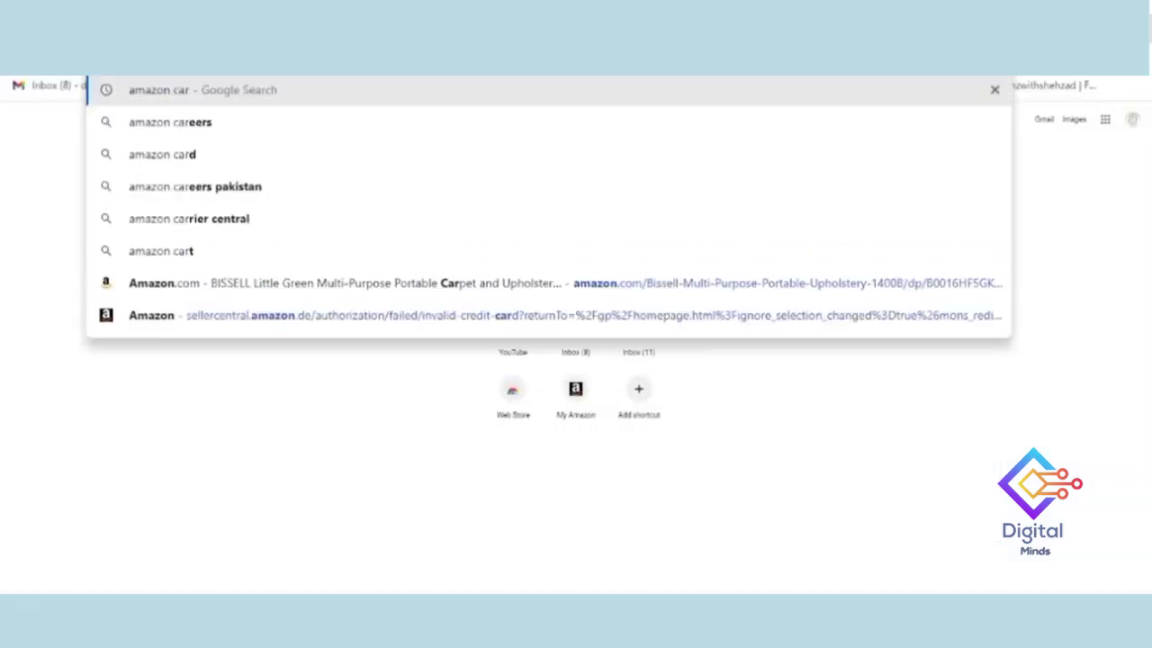
{"action": "key", "text": "Return"}
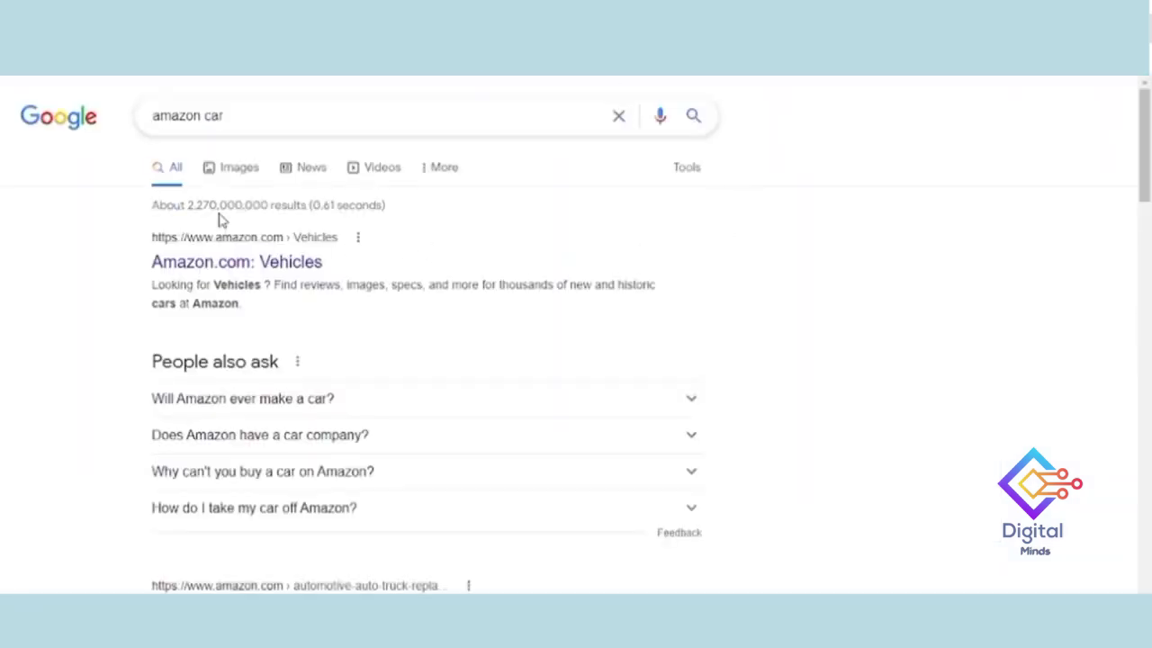
- View the image results for "amazon car", enlarge the Amazon-backed Rivian prime van picture and return to the water pump's offer page
{"action": "left_click", "coordinate": [227, 171]}
{"action": "scroll", "coordinate": [601, 432], "scroll_direction": "down", "scroll_amount": 3}
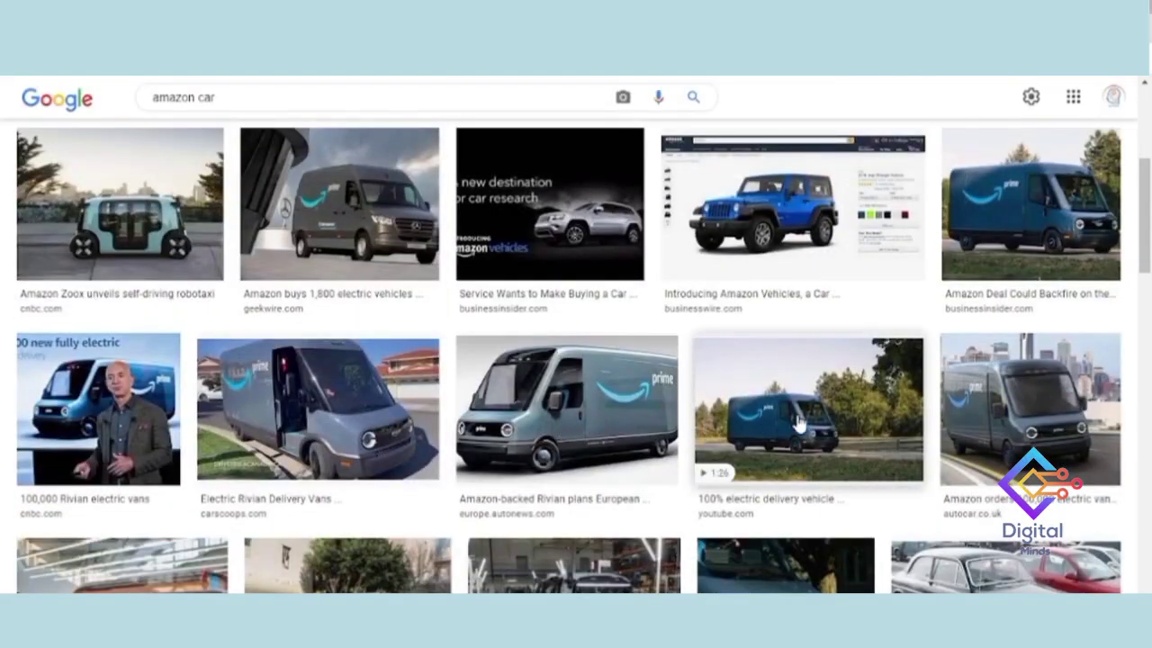
{"action": "left_click", "coordinate": [601, 405]}
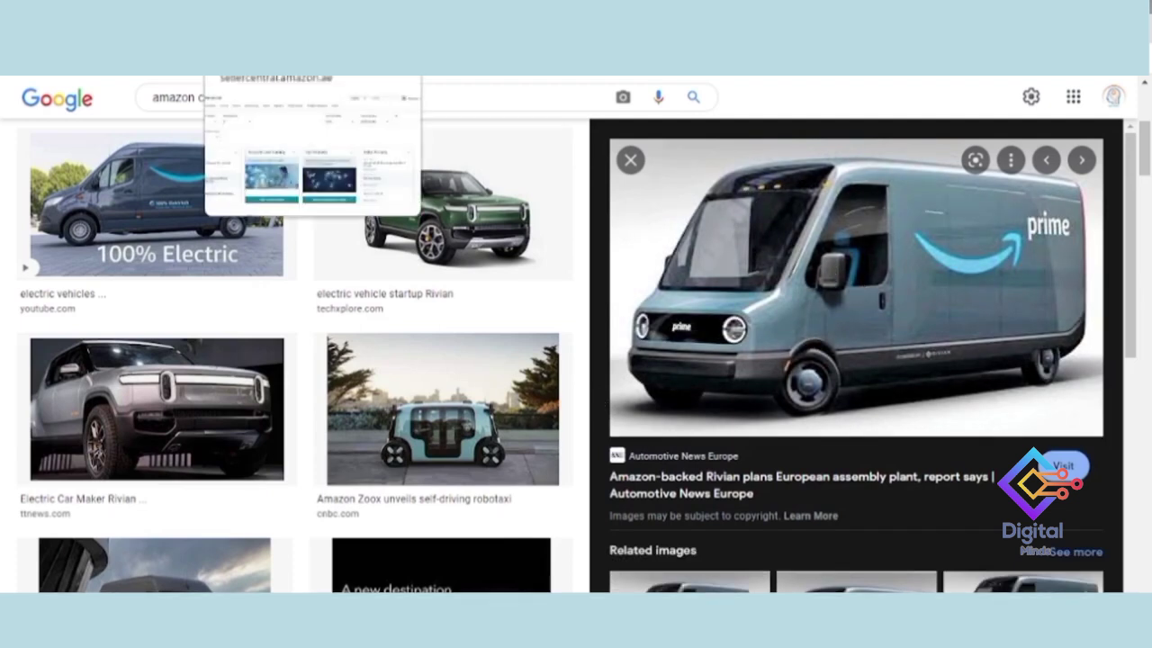
{"action": "key", "text": "ctrl+Tab"}
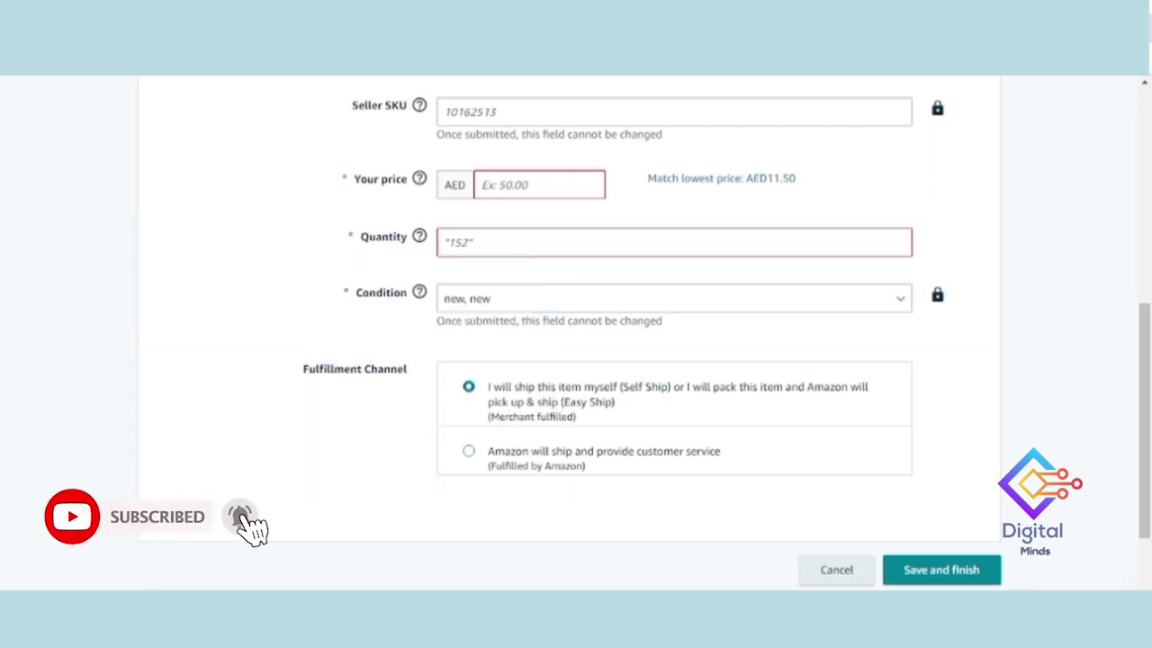
- Switch to the Canada seller account, open its Shipping Settings and look through the Migrated Template's domestic shipping options
{"action": "left_click", "coordinate": [558, 553]}
{"action": "scroll", "coordinate": [882, 201], "scroll_direction": "up", "scroll_amount": 2}
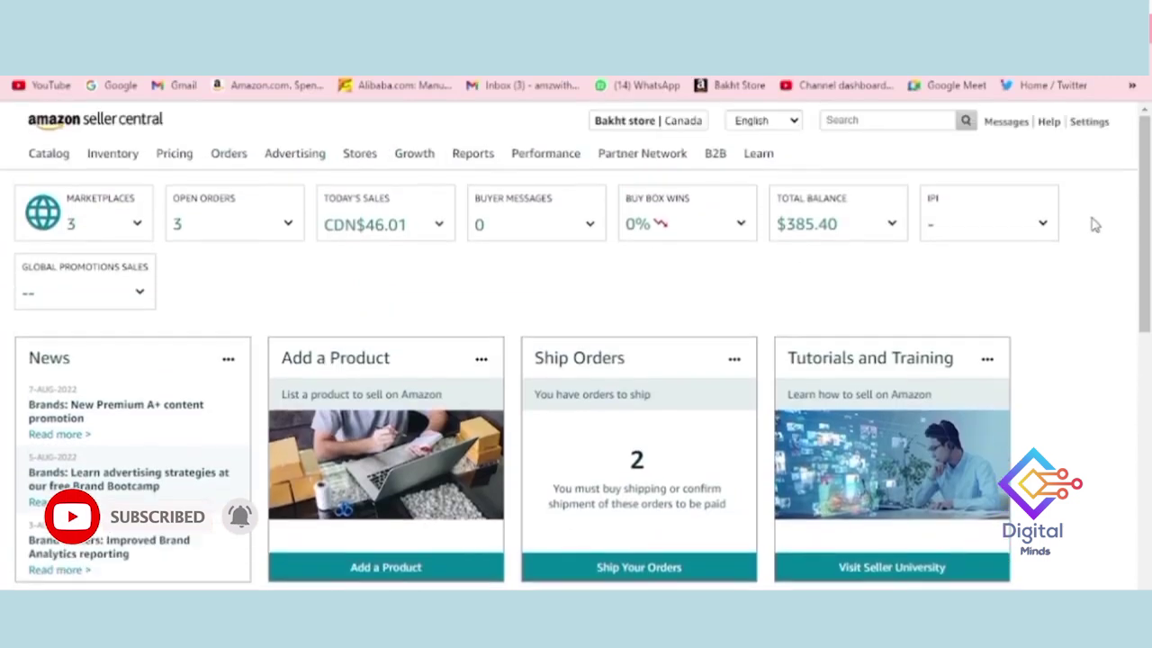
{"action": "mouse_move", "coordinate": [1107, 133]}
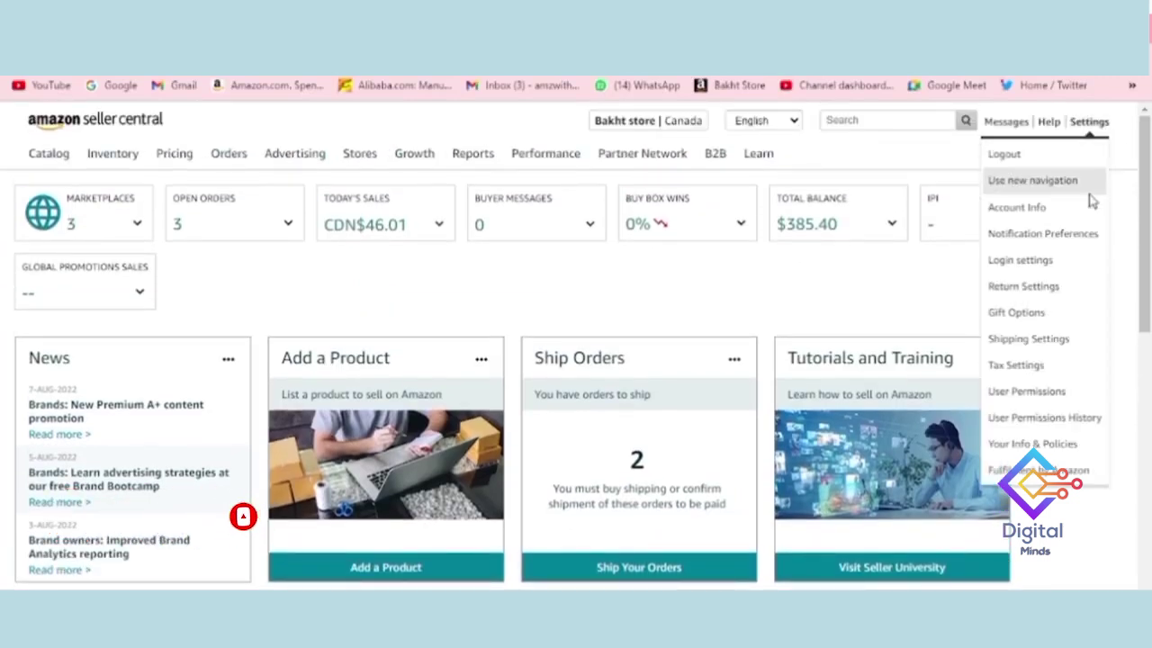
{"action": "left_click", "coordinate": [1018, 343]}
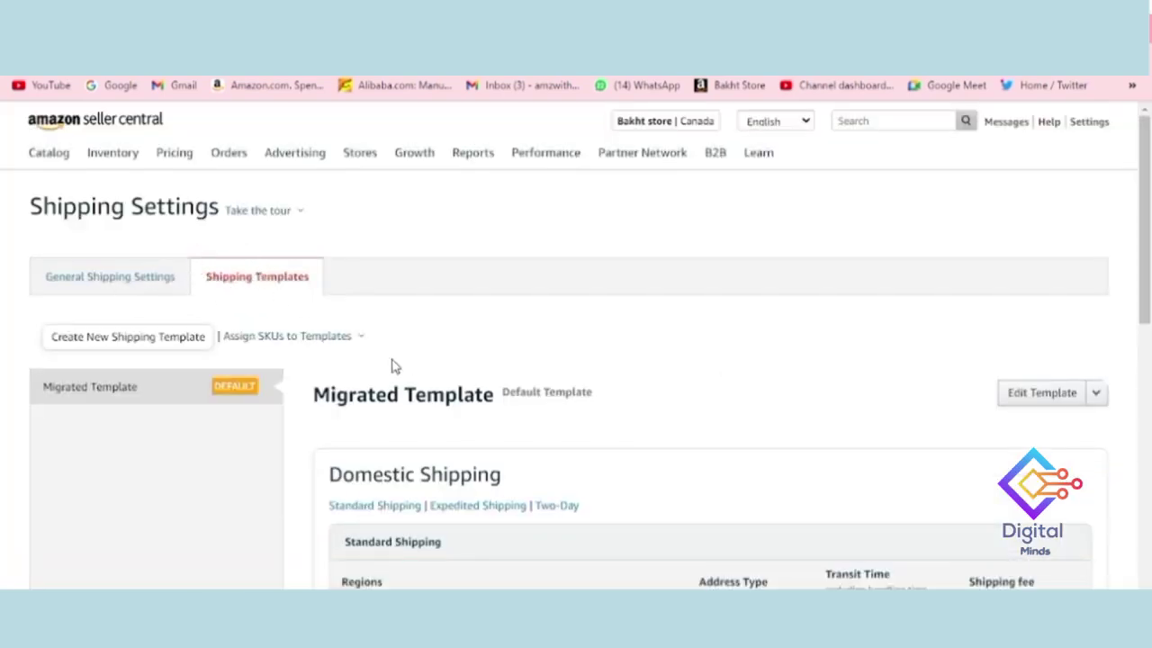
{"action": "scroll", "coordinate": [501, 286], "scroll_direction": "down", "scroll_amount": 5}
{"action": "scroll", "coordinate": [658, 424], "scroll_direction": "up", "scroll_amount": 5}
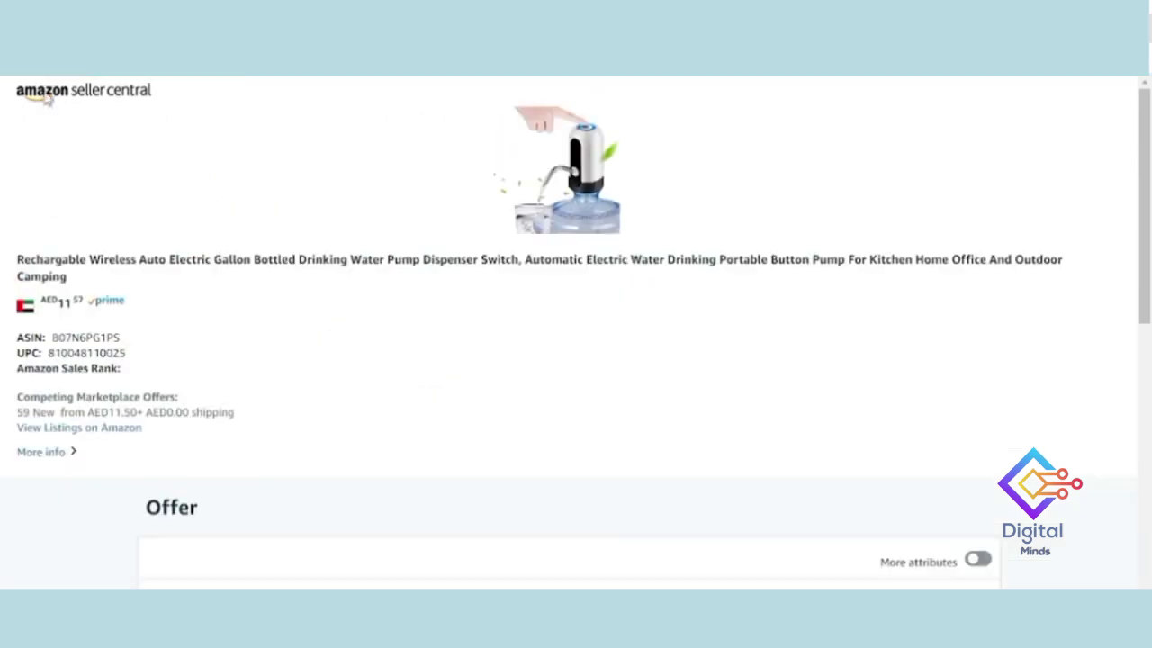
- Open Shipping Settings in the United Arab Emirates account and review the operating days, handling time, holidays and Ship Through options
{"action": "left_click", "coordinate": [45, 102]}
{"action": "mouse_move", "coordinate": [1089, 99]}
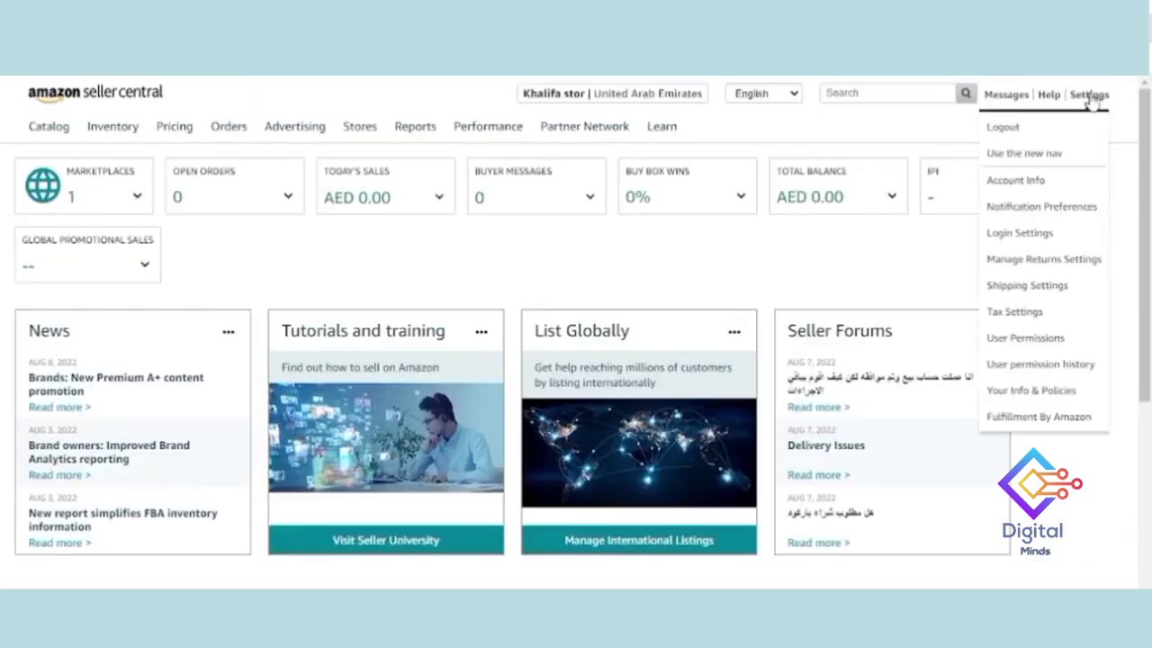
{"action": "left_click", "coordinate": [1054, 312]}
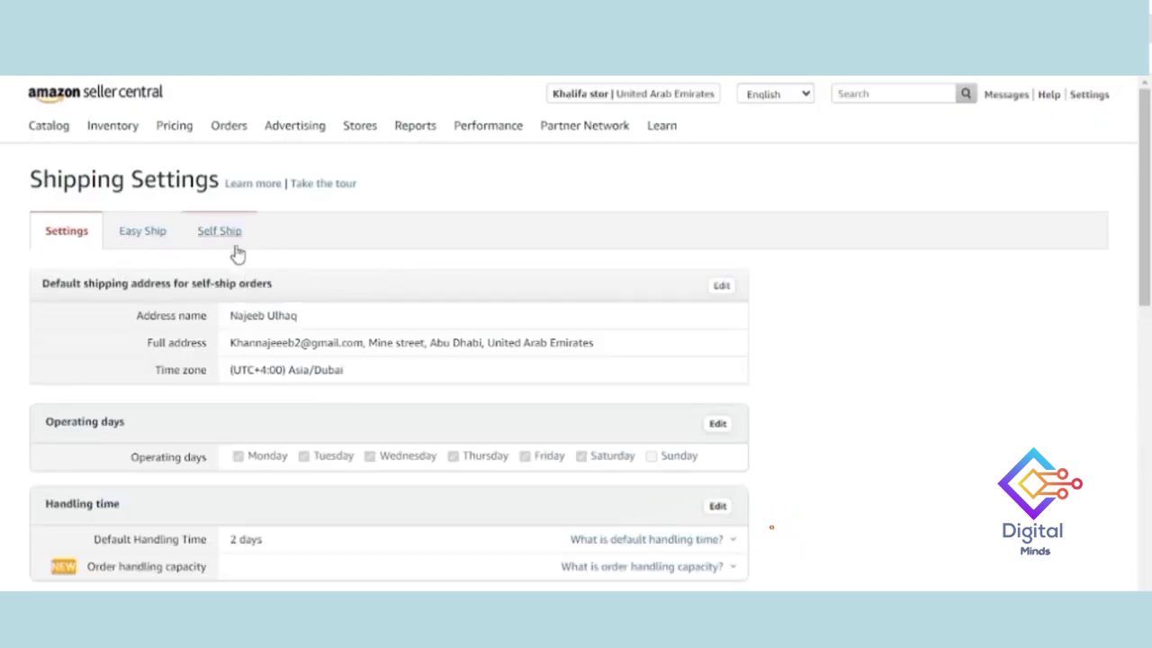
{"action": "scroll", "coordinate": [491, 291], "scroll_direction": "down", "scroll_amount": 4}
{"action": "scroll", "coordinate": [639, 334], "scroll_direction": "down", "scroll_amount": 3}
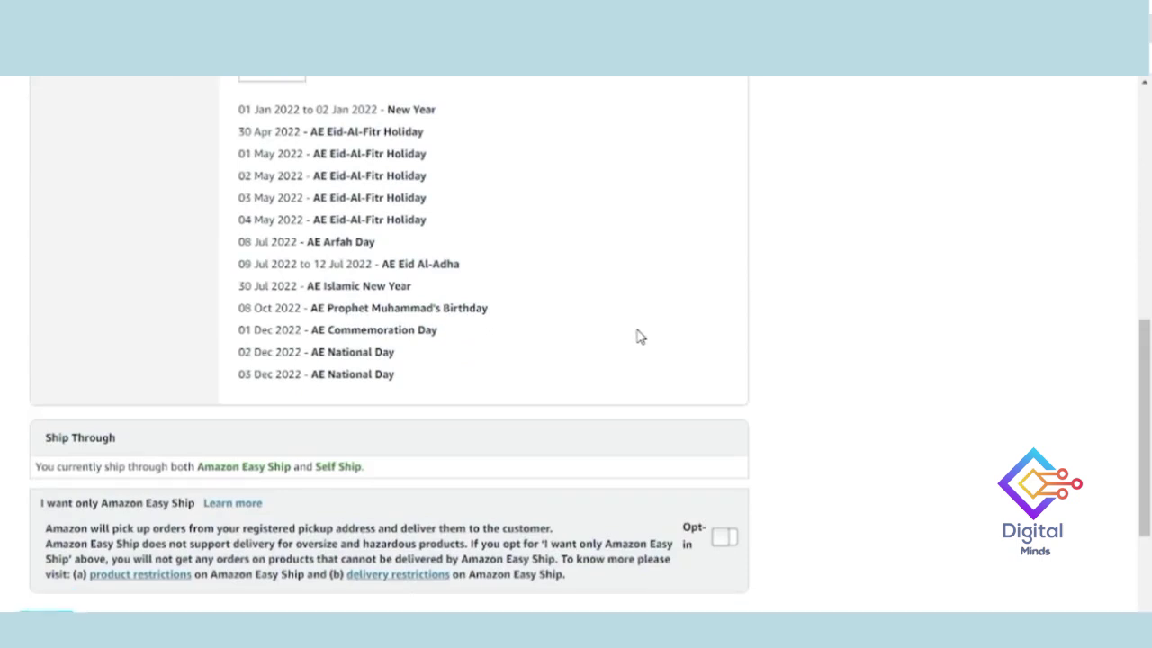
{"action": "scroll", "coordinate": [686, 388], "scroll_direction": "down", "scroll_amount": 3}
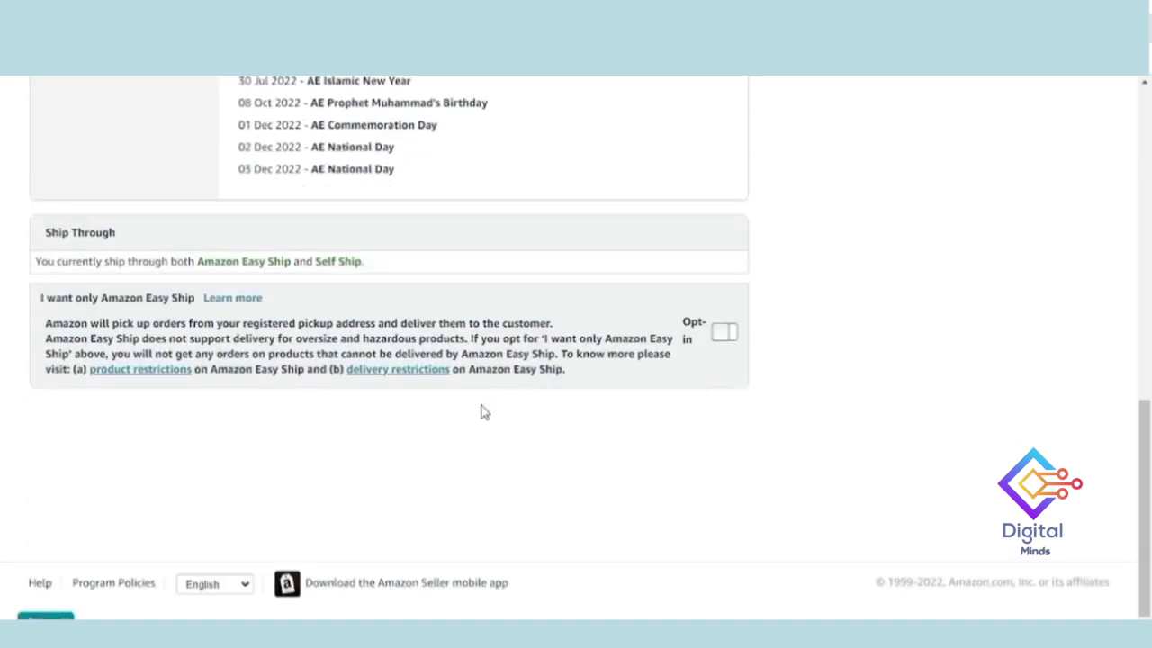
{"action": "scroll", "coordinate": [661, 474], "scroll_direction": "up", "scroll_amount": 10}
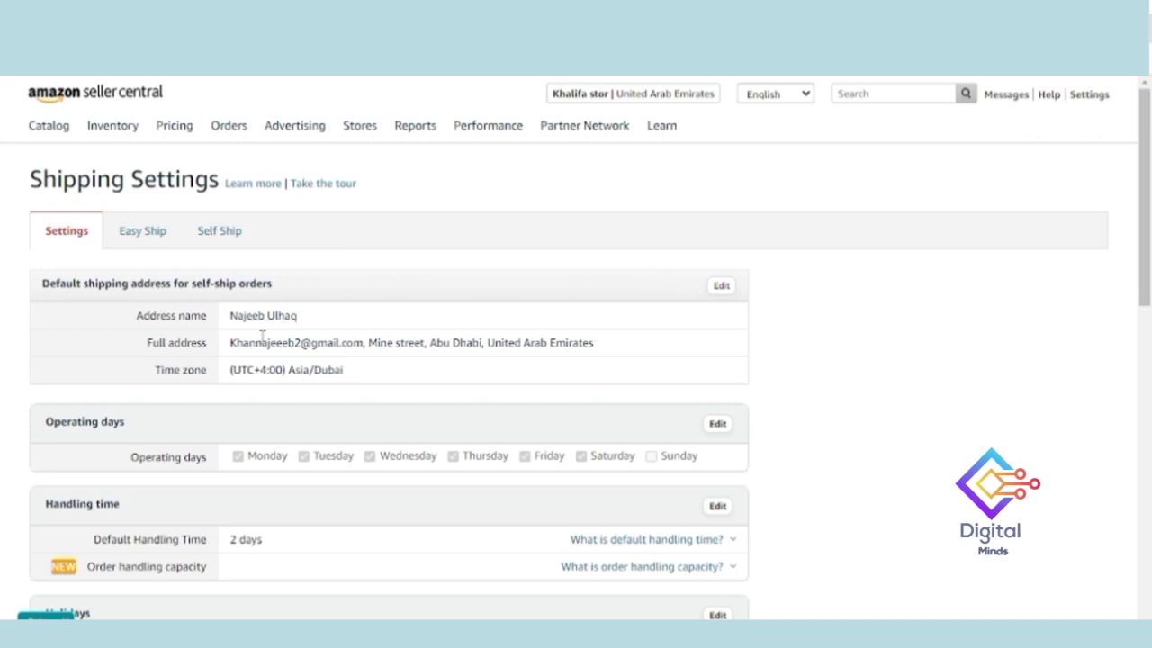
{"action": "scroll", "coordinate": [823, 345], "scroll_direction": "down", "scroll_amount": 2}
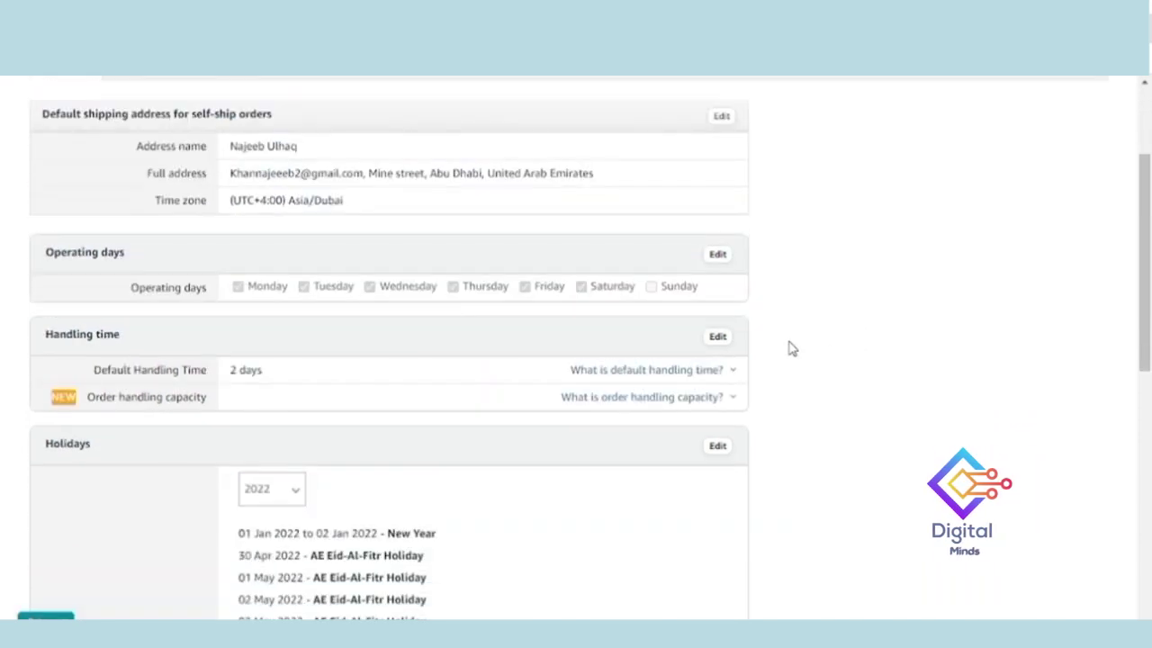
{"action": "scroll", "coordinate": [792, 349], "scroll_direction": "down", "scroll_amount": 3}
{"action": "scroll", "coordinate": [802, 363], "scroll_direction": "down", "scroll_amount": 2}
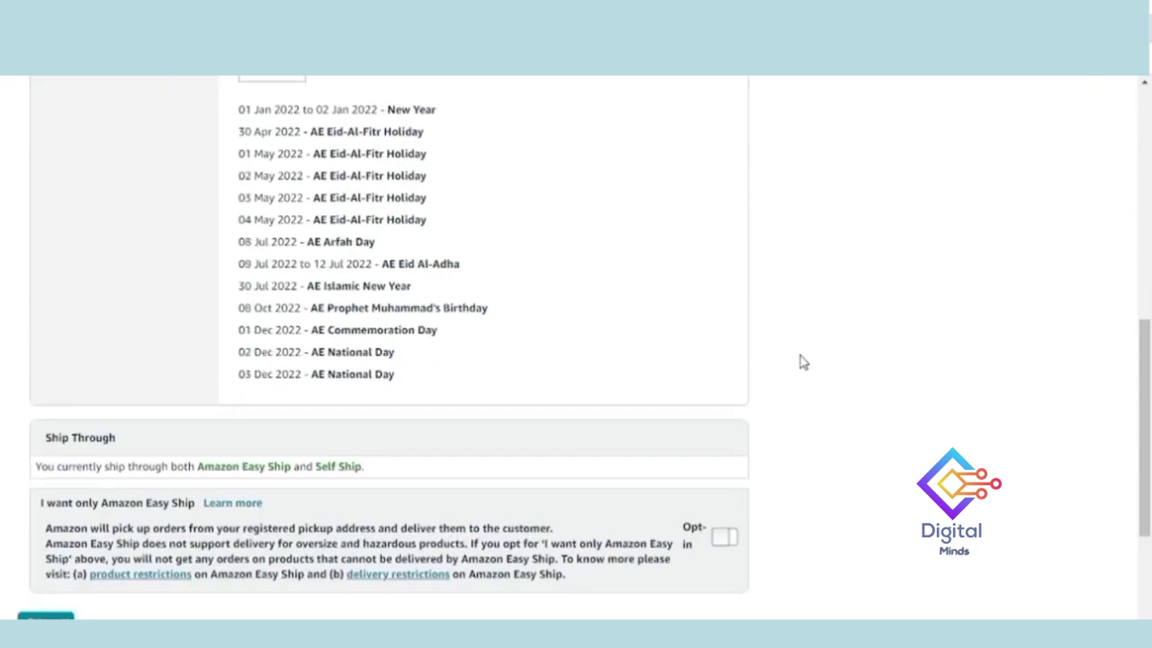
{"action": "scroll", "coordinate": [802, 363], "scroll_direction": "up", "scroll_amount": 2}
{"action": "scroll", "coordinate": [803, 362], "scroll_direction": "down", "scroll_amount": 1}
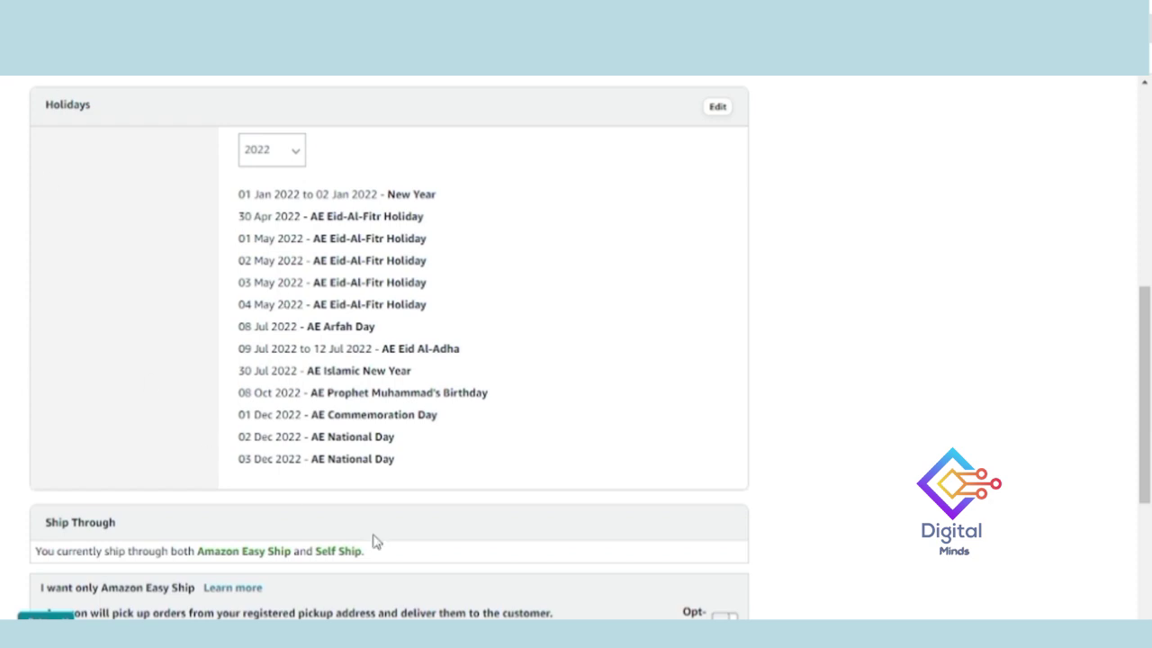
- Switch back to the Canada seller account and view its Seller Central home page
{"action": "left_click", "coordinate": [540, 540]}
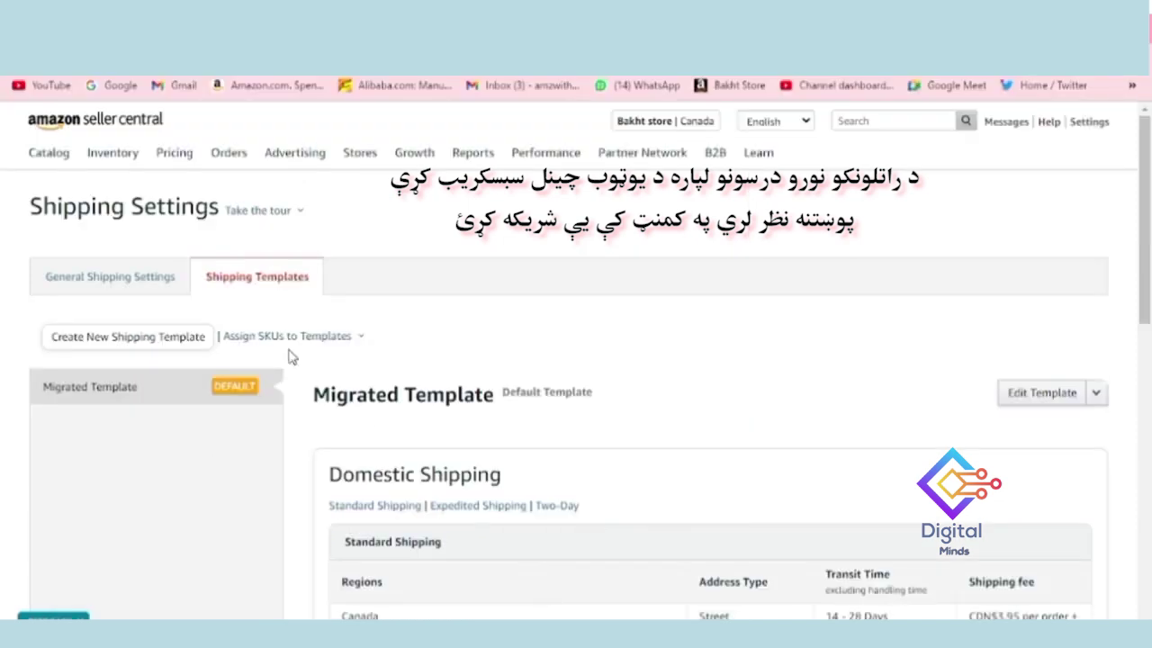
{"action": "left_click", "coordinate": [79, 131]}
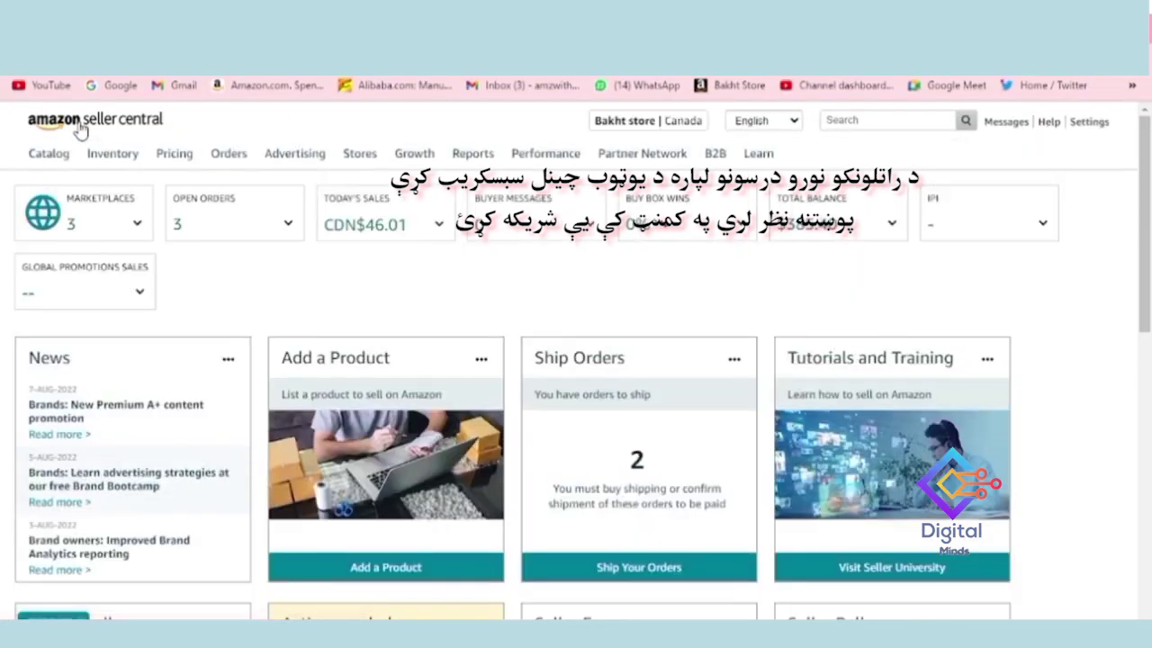
{"action": "scroll", "coordinate": [304, 223], "scroll_direction": "down", "scroll_amount": 1}
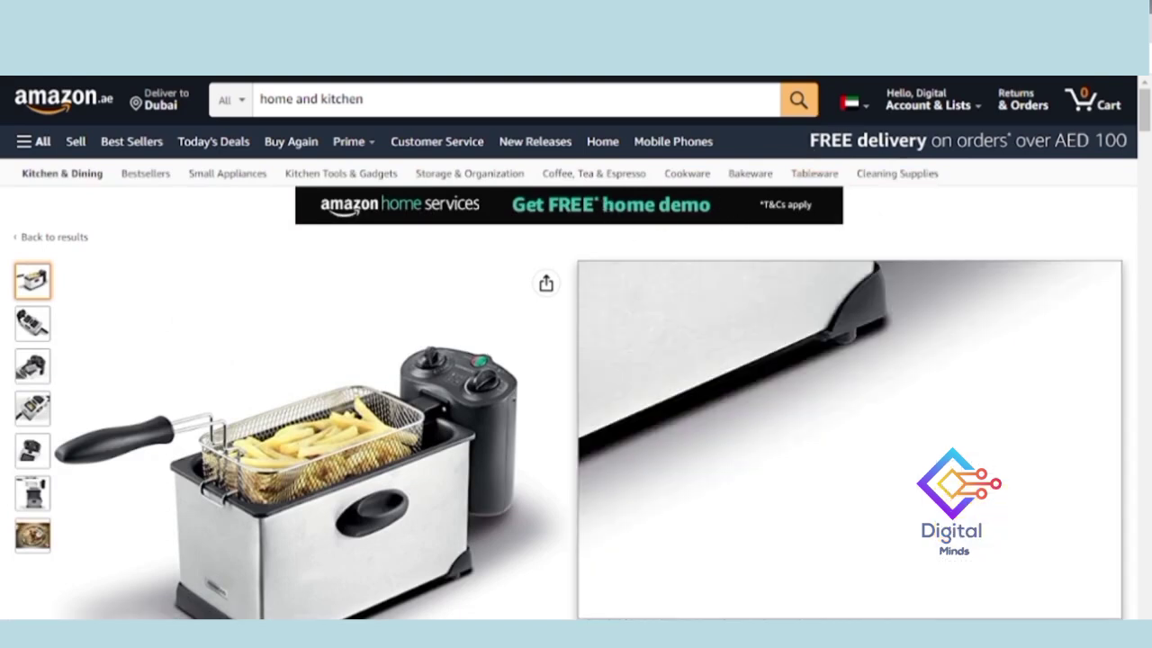
{"action": "mouse_move", "coordinate": [556, 613]}
{"action": "left_click", "coordinate": [574, 554]}
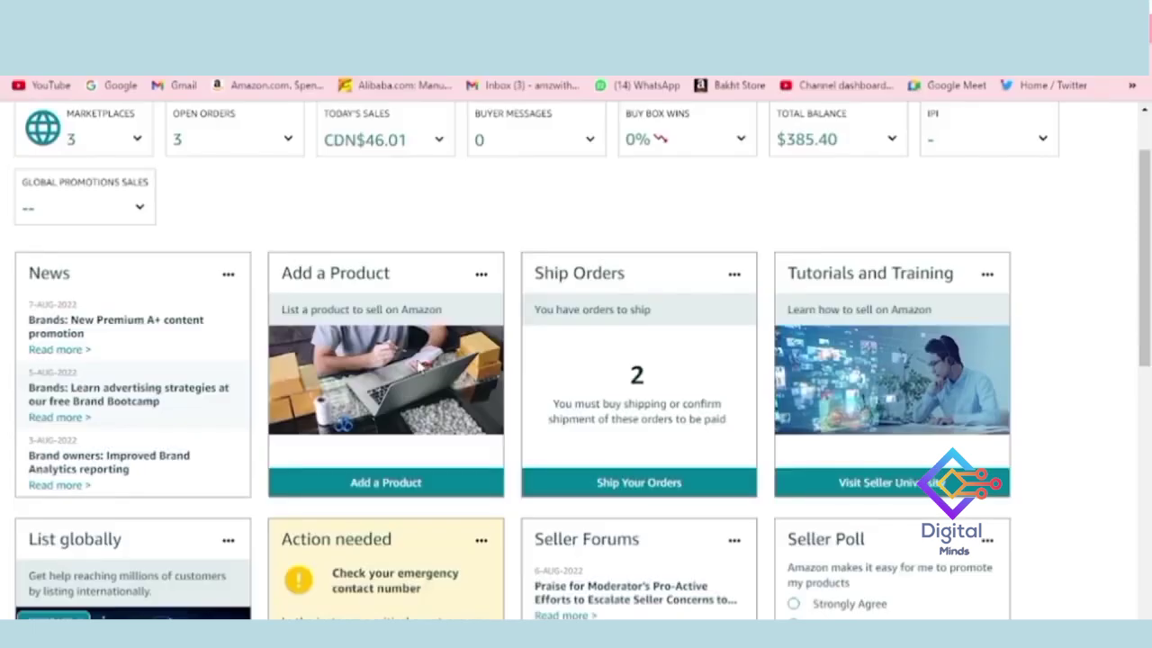